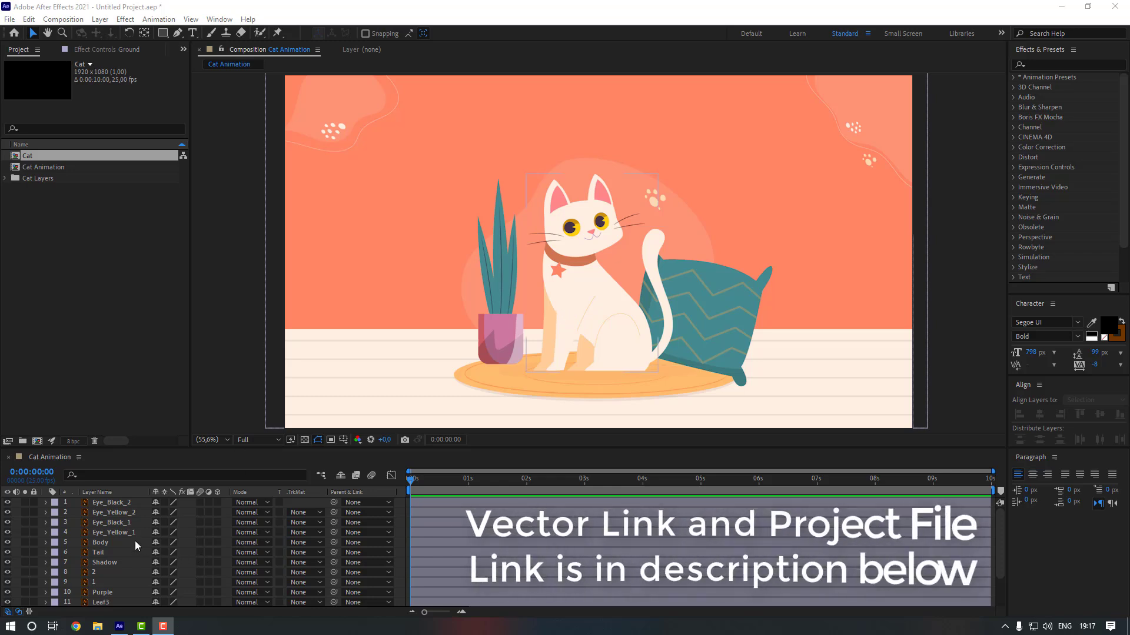
Solo the Tail layer so only the cat's tail shows, enlarged in the composition view.
scroll(136, 542, down, 2)
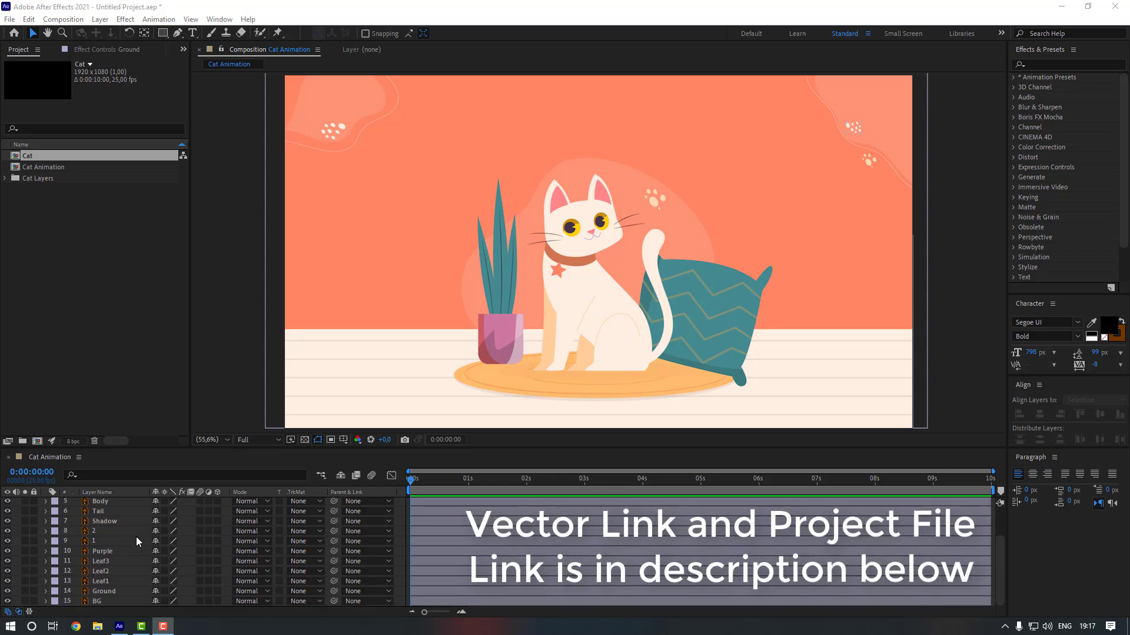
scroll(120, 540, up, 2)
click(112, 542)
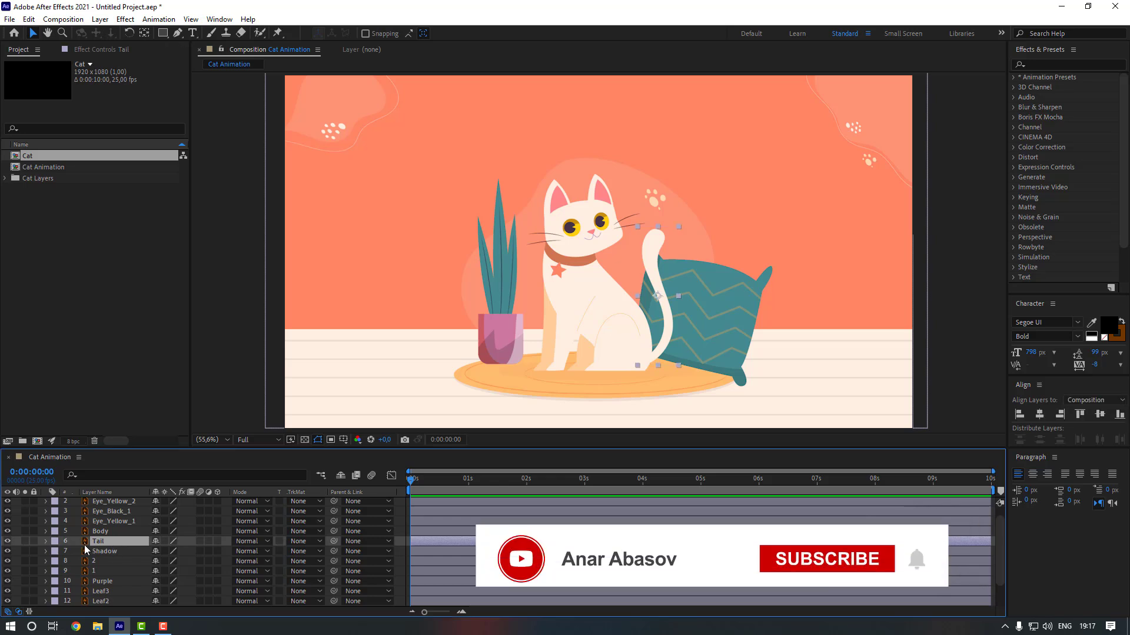
click(25, 541)
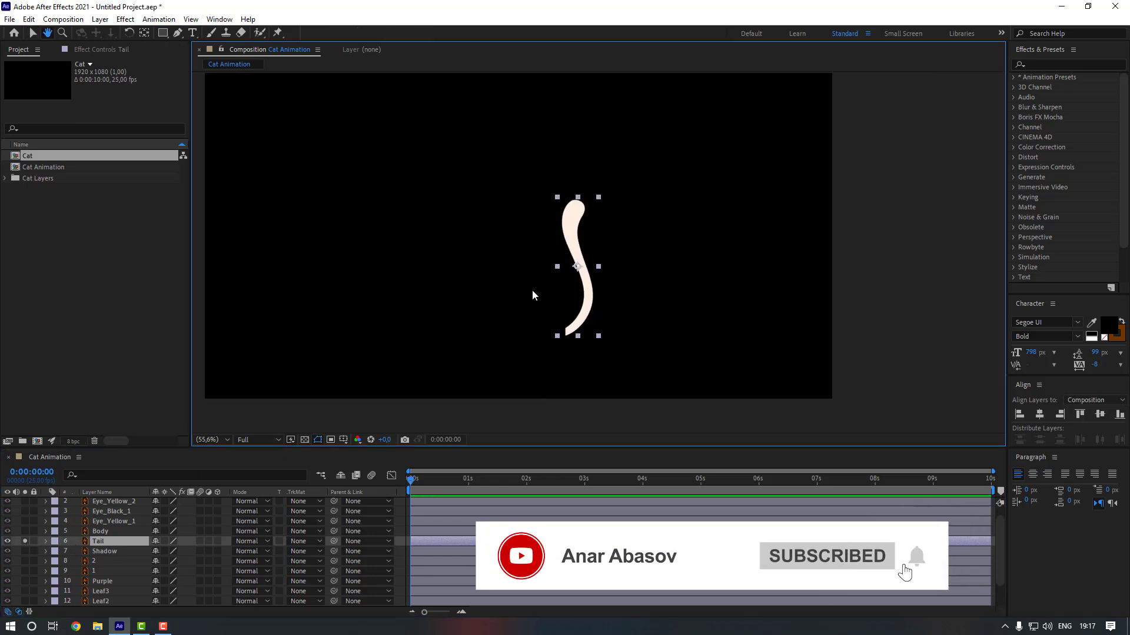
scroll(532, 290, right, 2)
scroll(558, 312, up, 2)
scroll(536, 316, right, 1)
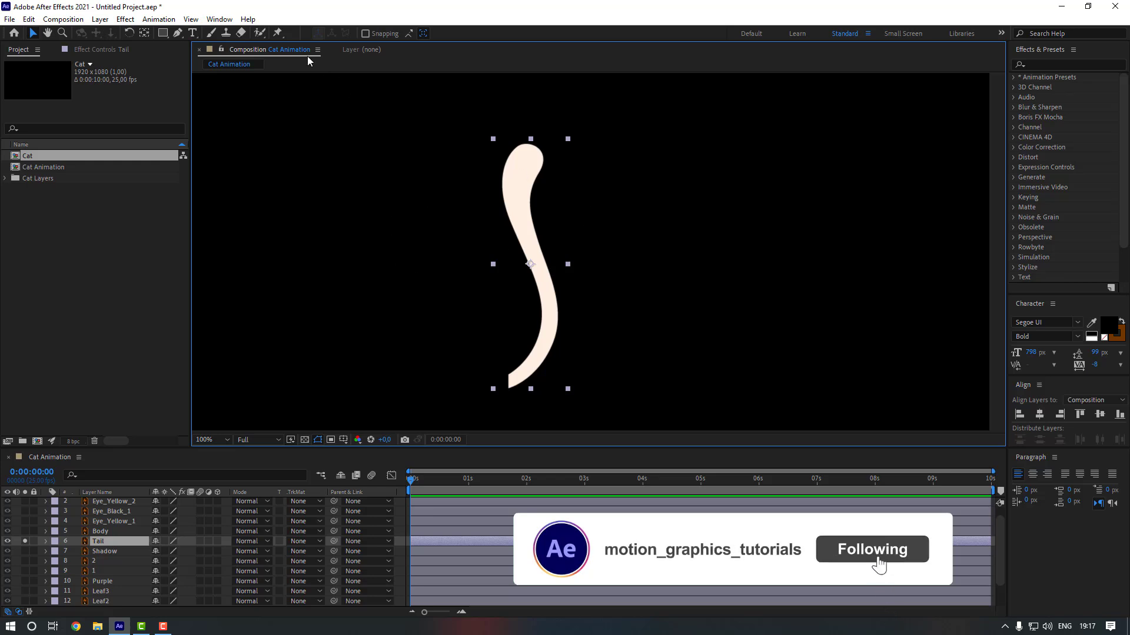
Place closely spaced Puppet Position pins along the tail's centreline, from its narrow base up to the rounded tip.
click(278, 32)
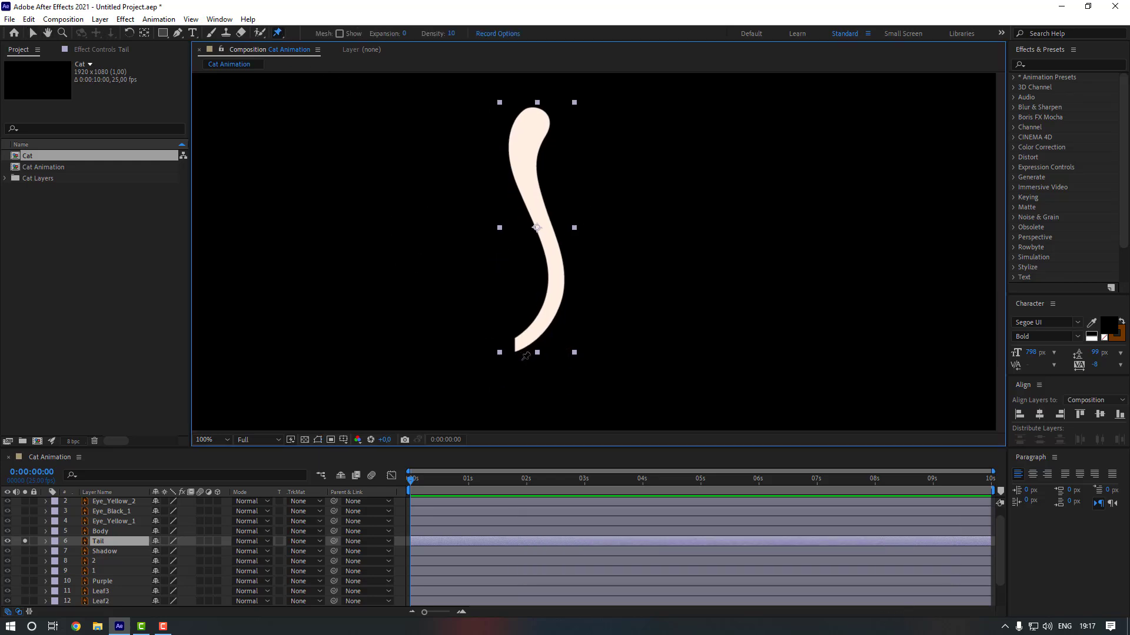
scroll(522, 356, up, 2)
drag(522, 355, 571, 290)
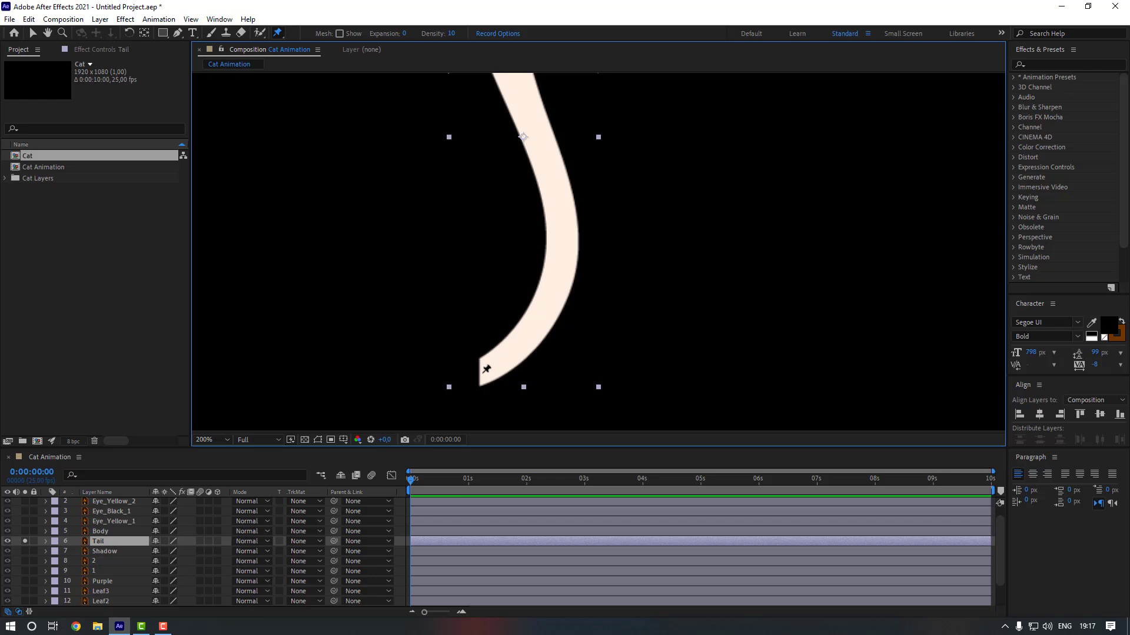
click(483, 373)
click(494, 368)
click(507, 360)
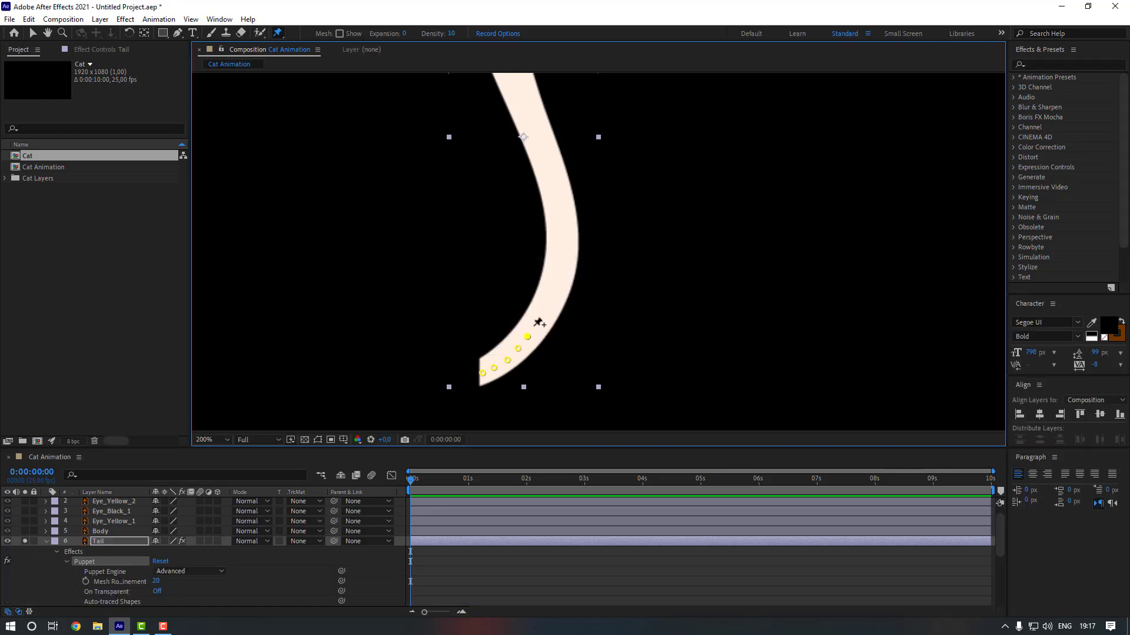
click(557, 281)
click(561, 267)
click(560, 193)
click(543, 221)
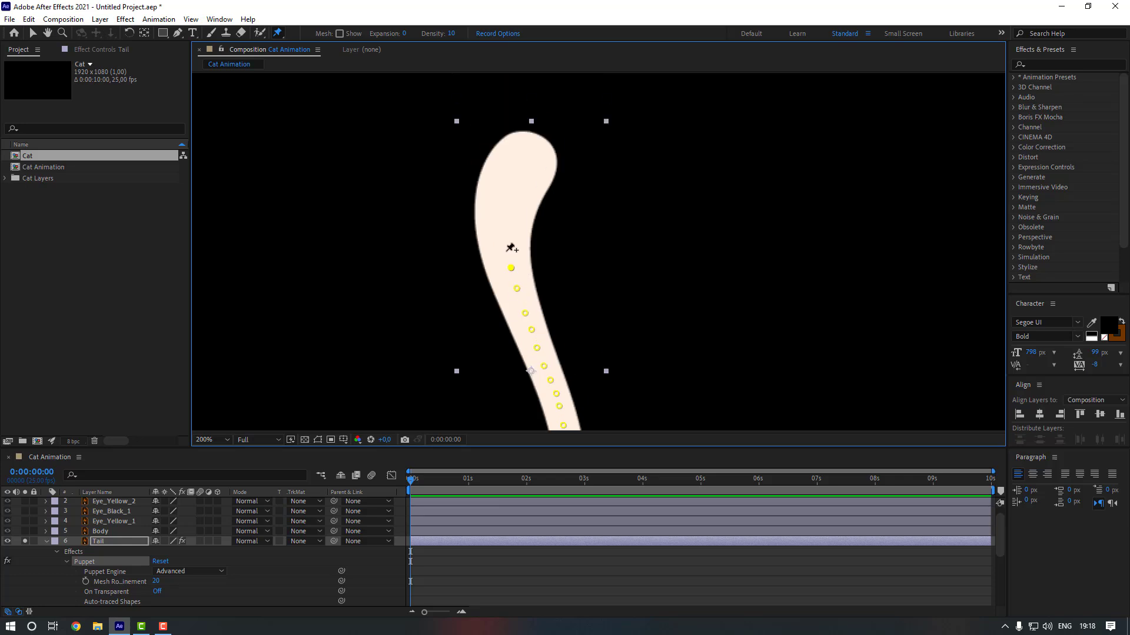
click(505, 227)
click(507, 203)
click(511, 180)
click(520, 166)
click(527, 152)
click(534, 139)
key(comma)
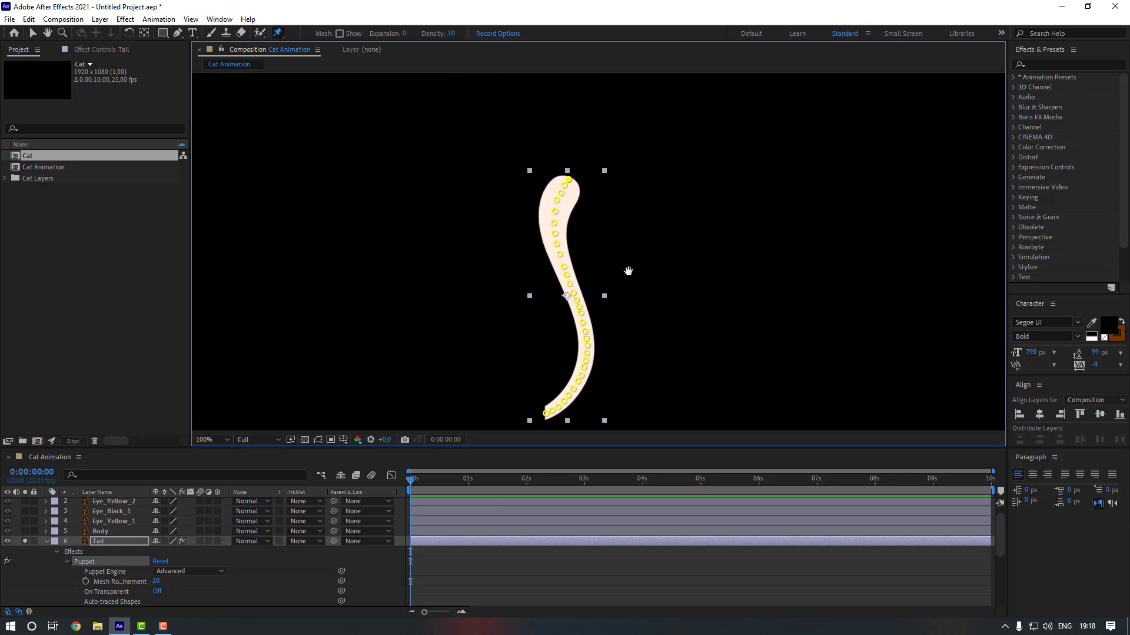
Open the Duik Angela script, widen its panel and show its Links and constraints tools.
click(219, 19)
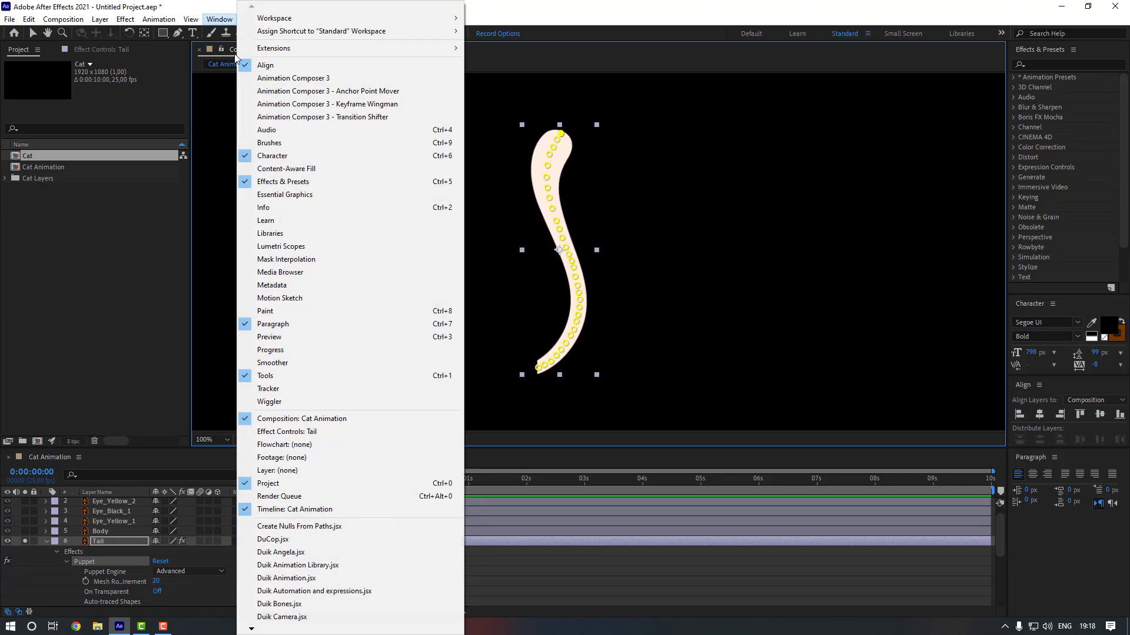
click(312, 553)
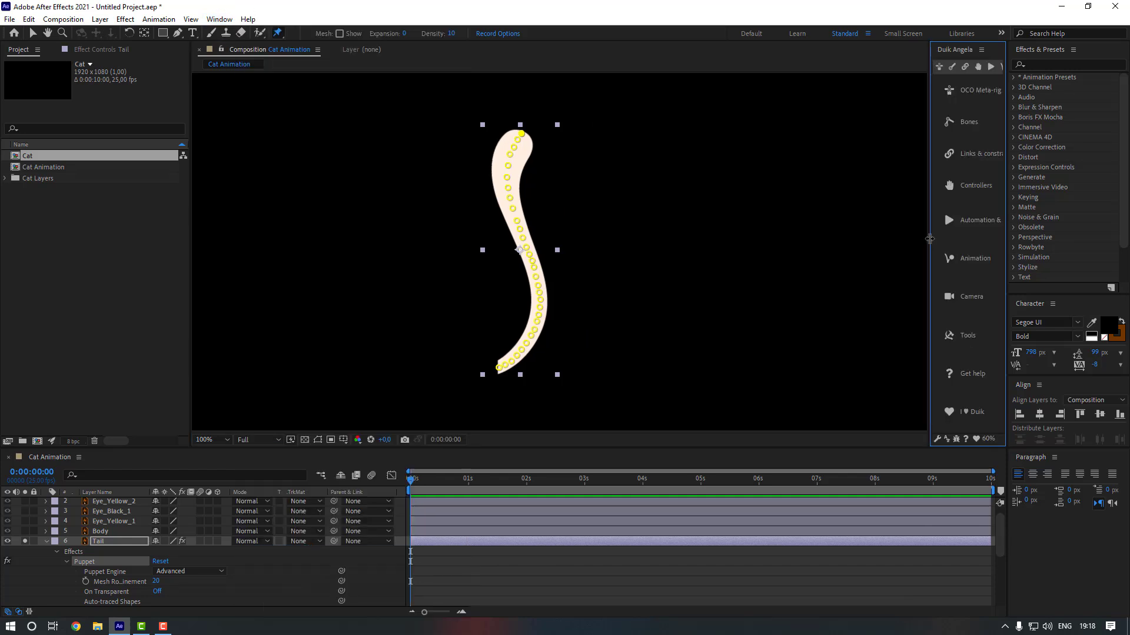
drag(930, 239, 730, 248)
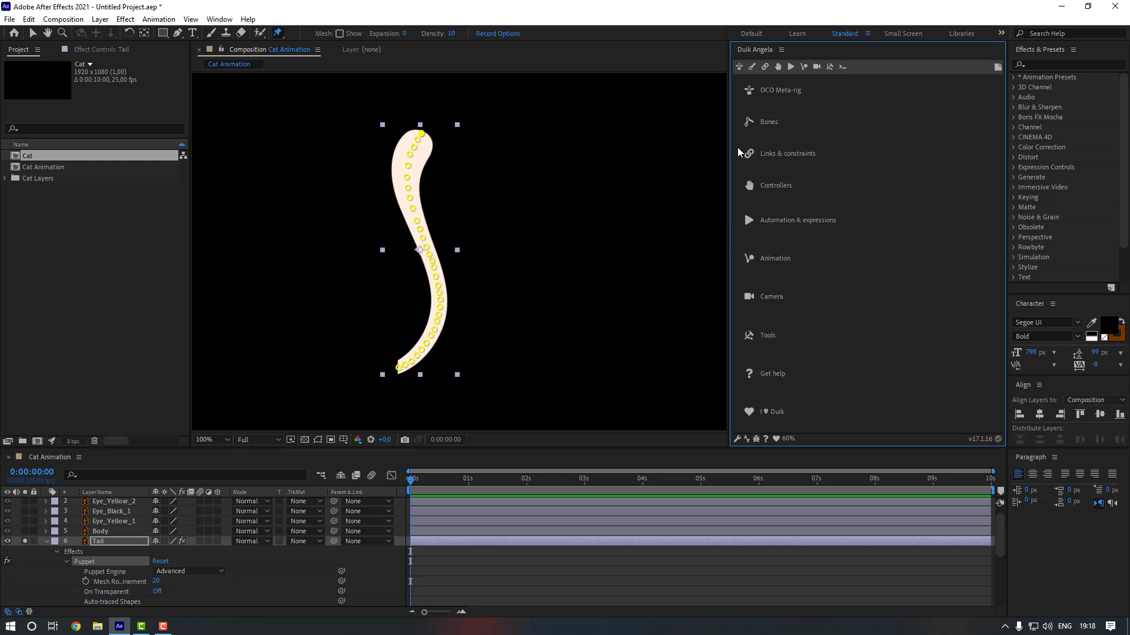
click(765, 73)
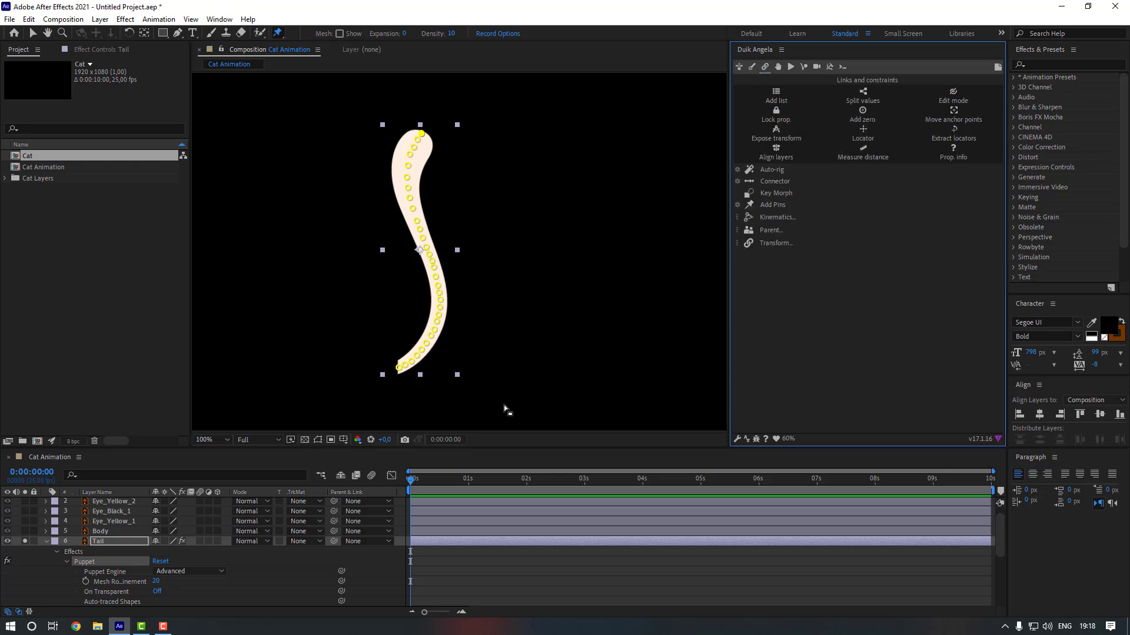
Create Duik pin layers for every puppet pin in Mesh 1 of the Tail layer's Puppet effect.
scroll(100, 564, down, 3)
click(97, 582)
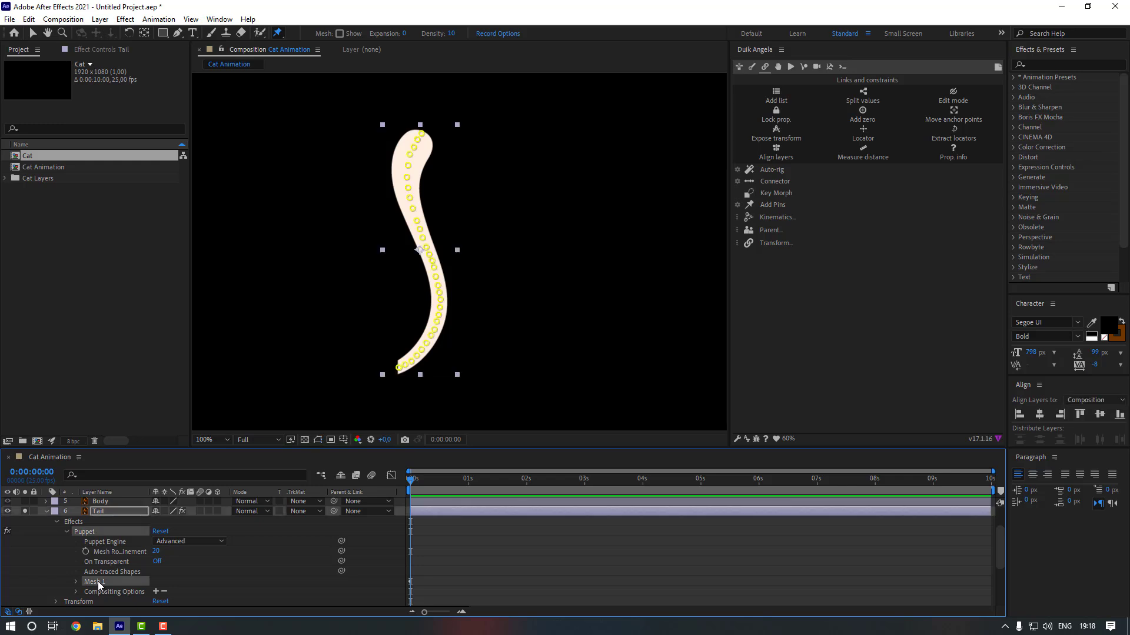
click(775, 207)
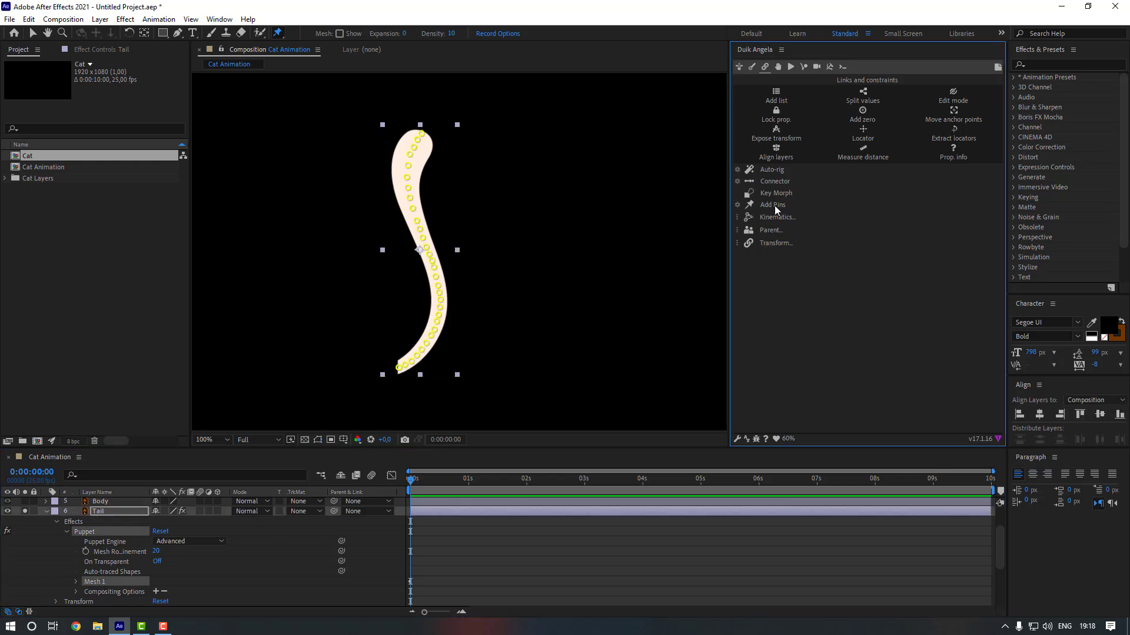
click(555, 358)
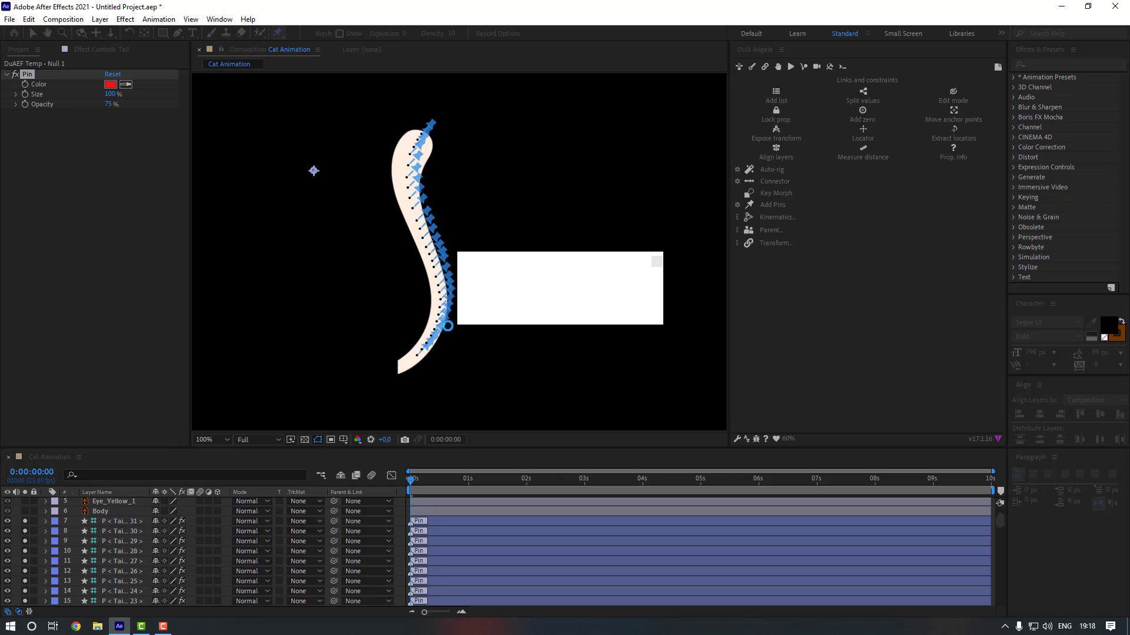
Rig all tail pin layers, from pin 31 through pin 1, with Duik's FK kinematics and close Duik Angela.
drag(222, 448, 223, 417)
scroll(131, 504, down, 1)
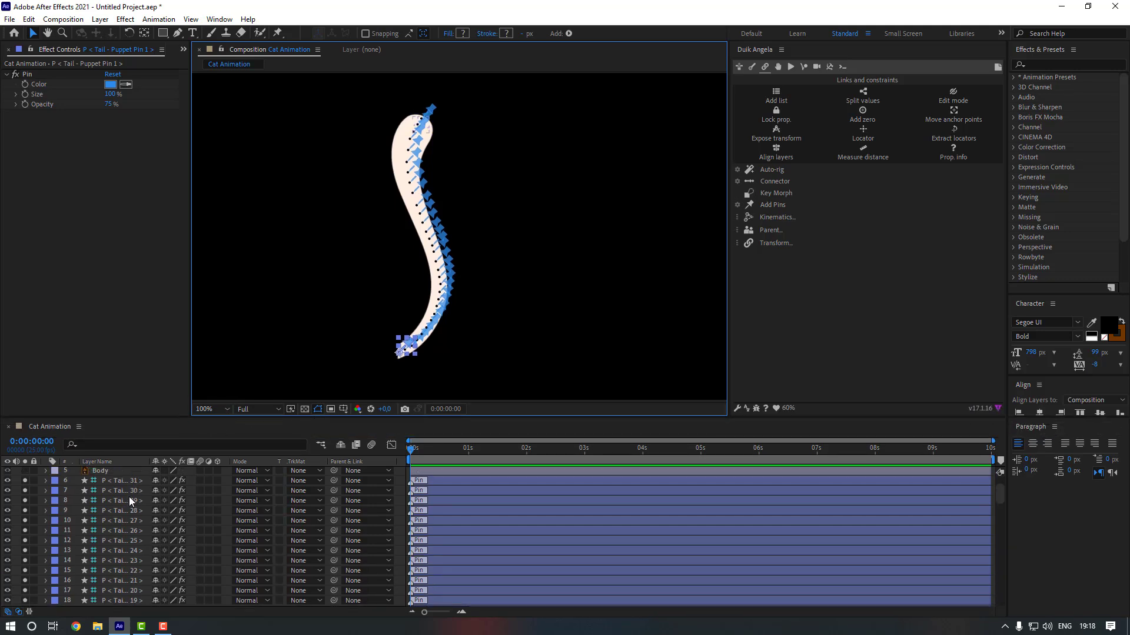
click(428, 112)
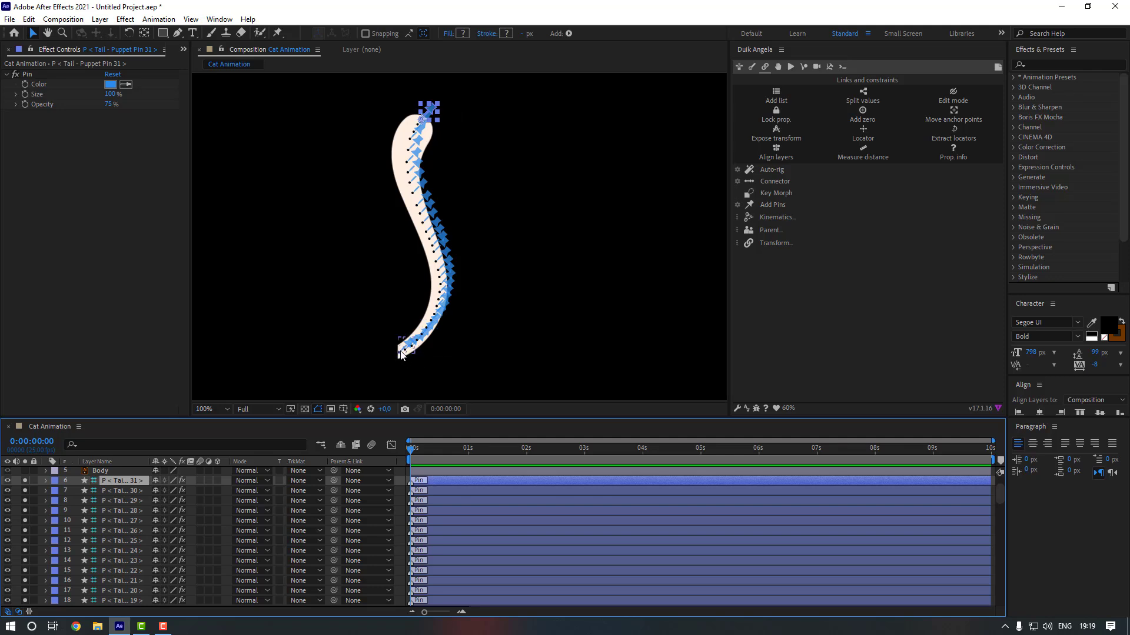
scroll(123, 558, down, 3)
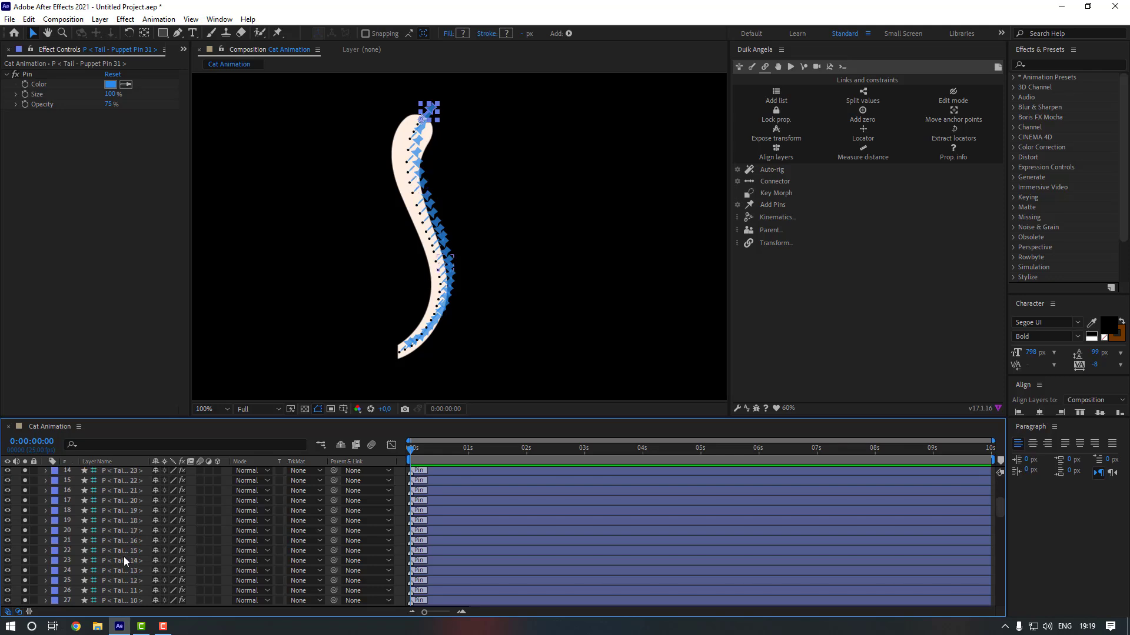
scroll(123, 556, down, 5)
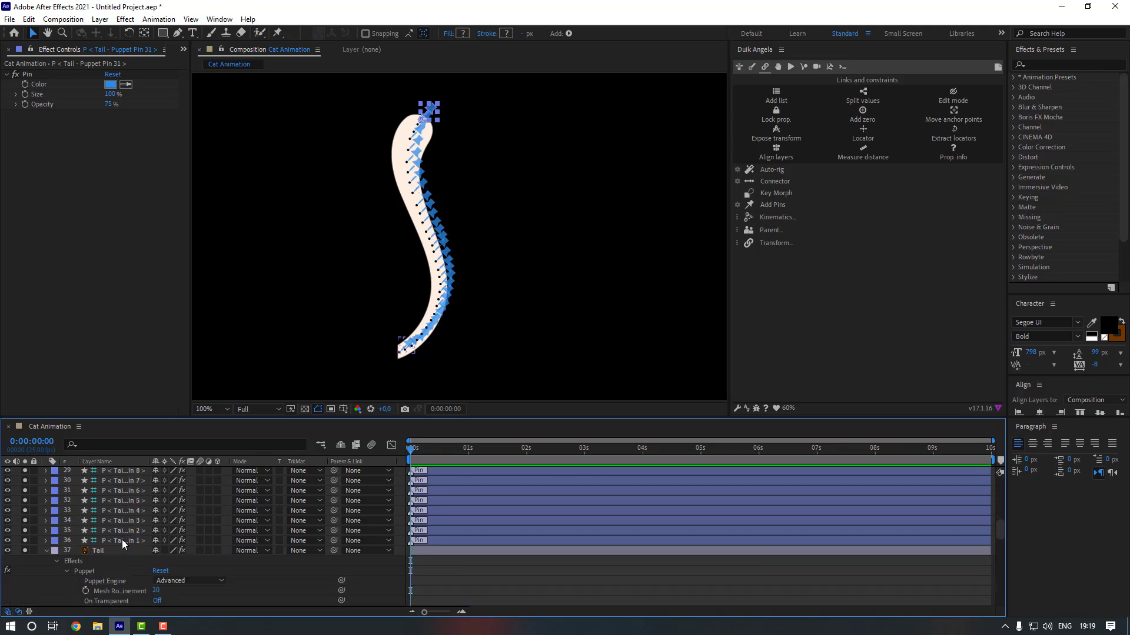
shift+click(122, 539)
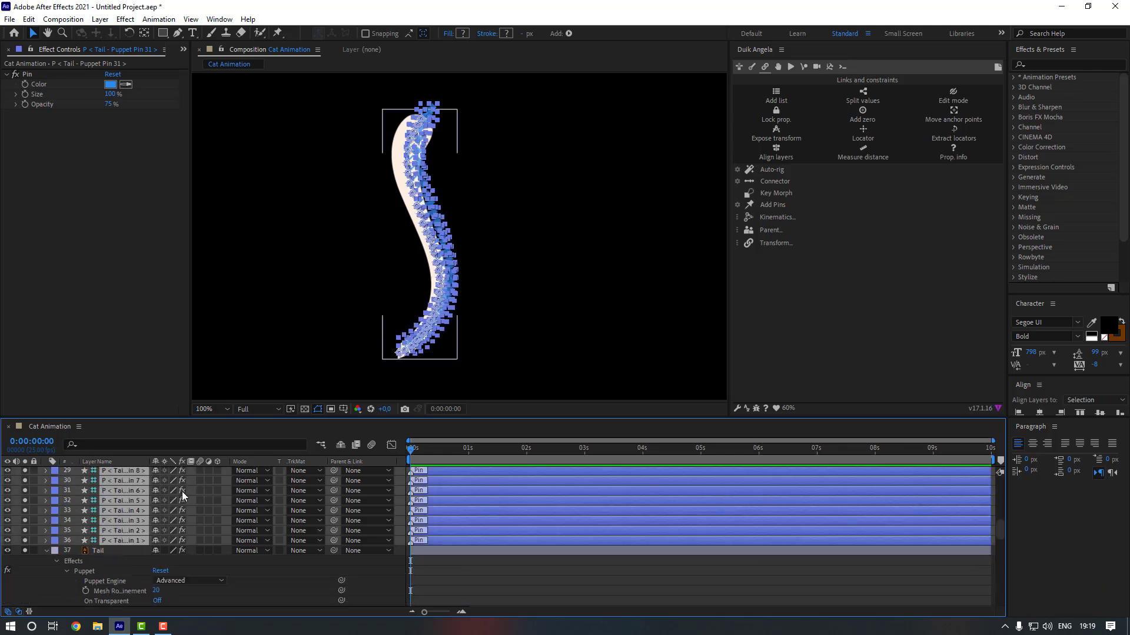
click(779, 218)
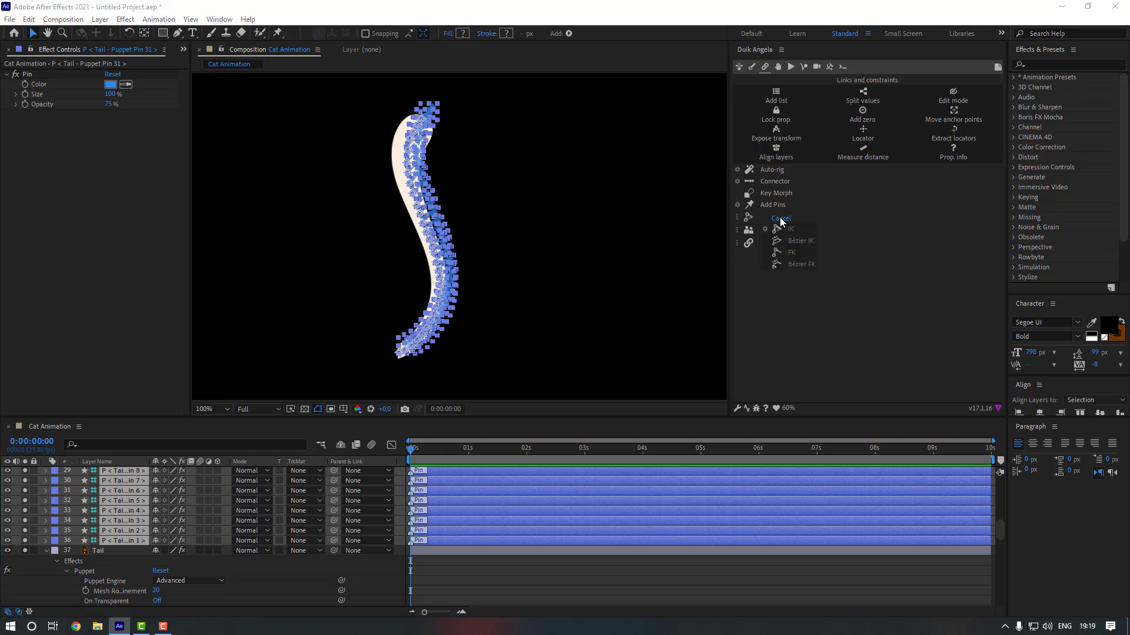
click(793, 253)
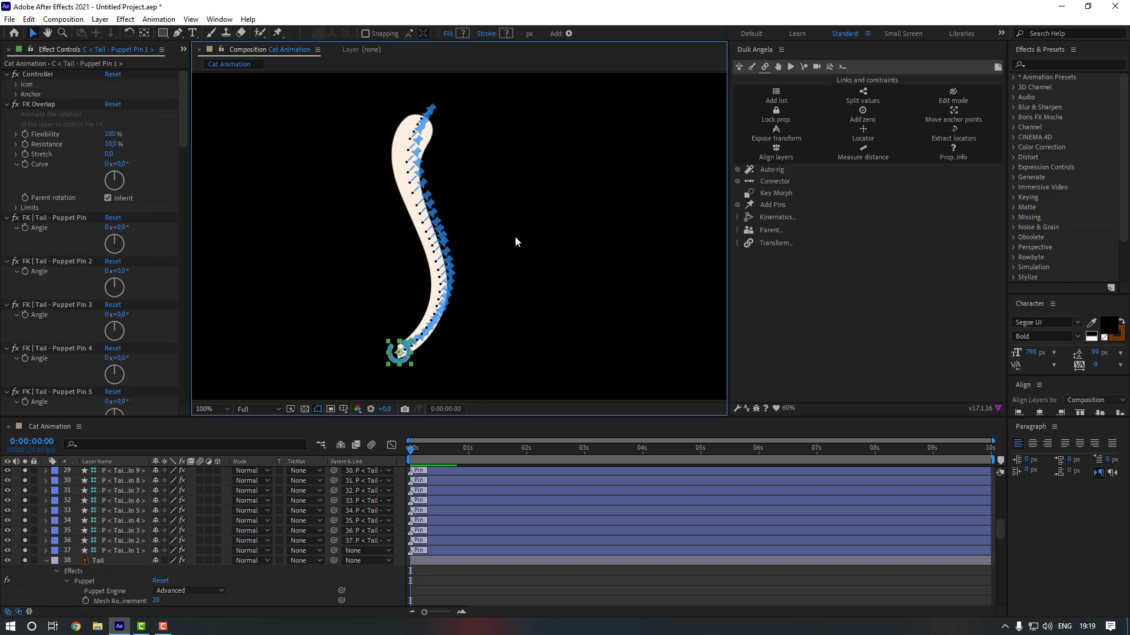
click(781, 50)
click(803, 54)
Turn off solo for all the tail pin layers and the Tail layer to bring back the full cat scene.
scroll(115, 496, up, 6)
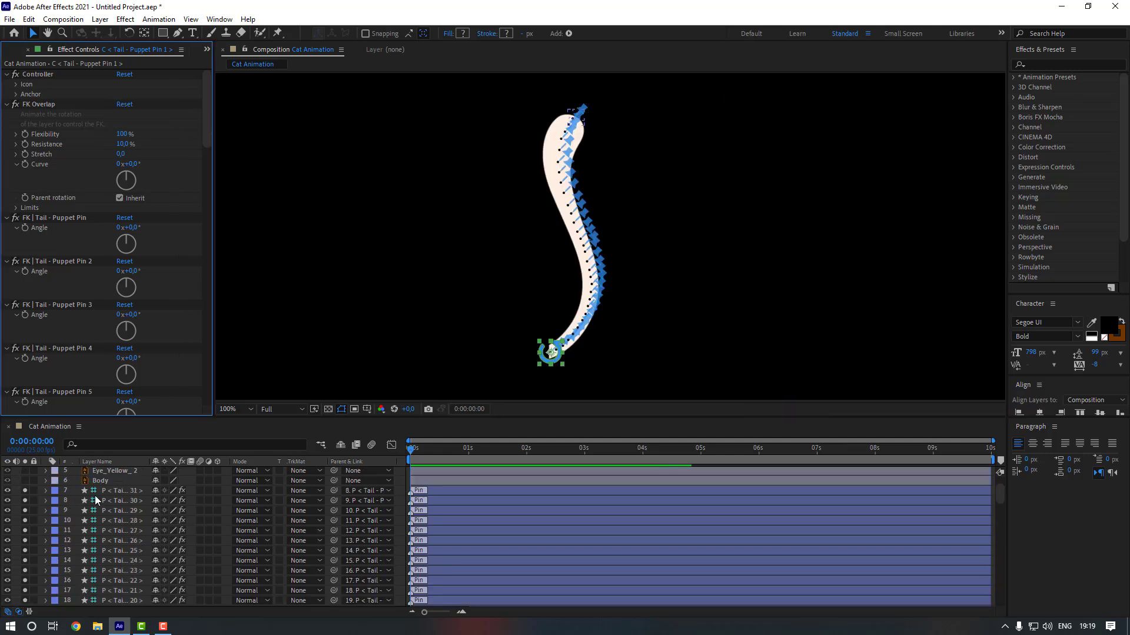
click(95, 496)
scroll(123, 559, down, 7)
shift+click(10, 581)
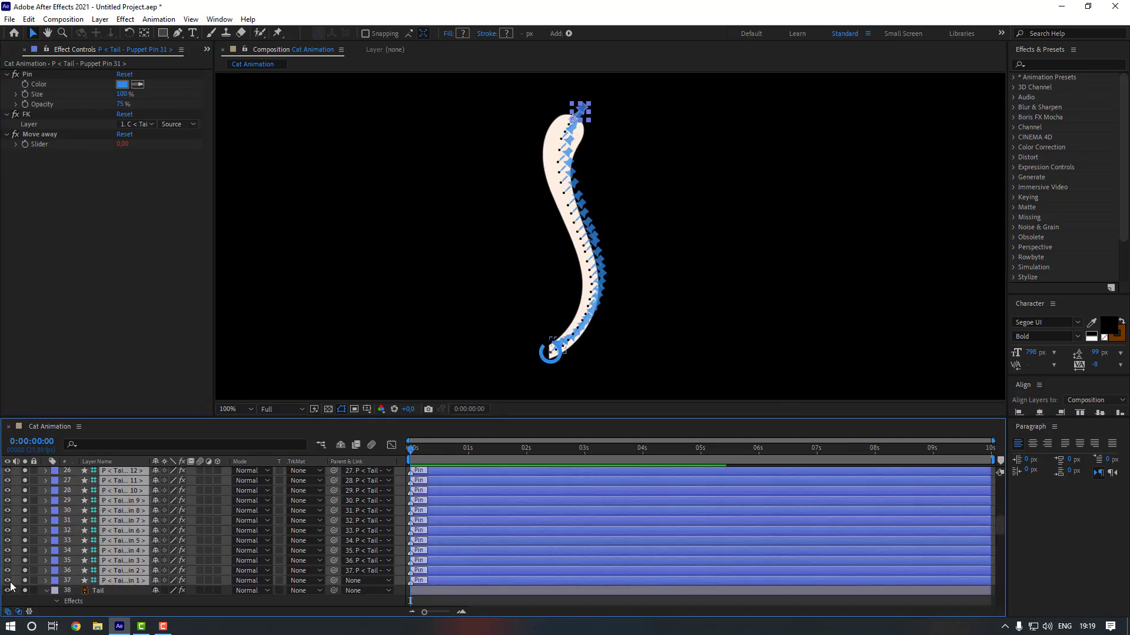
shift+click(100, 590)
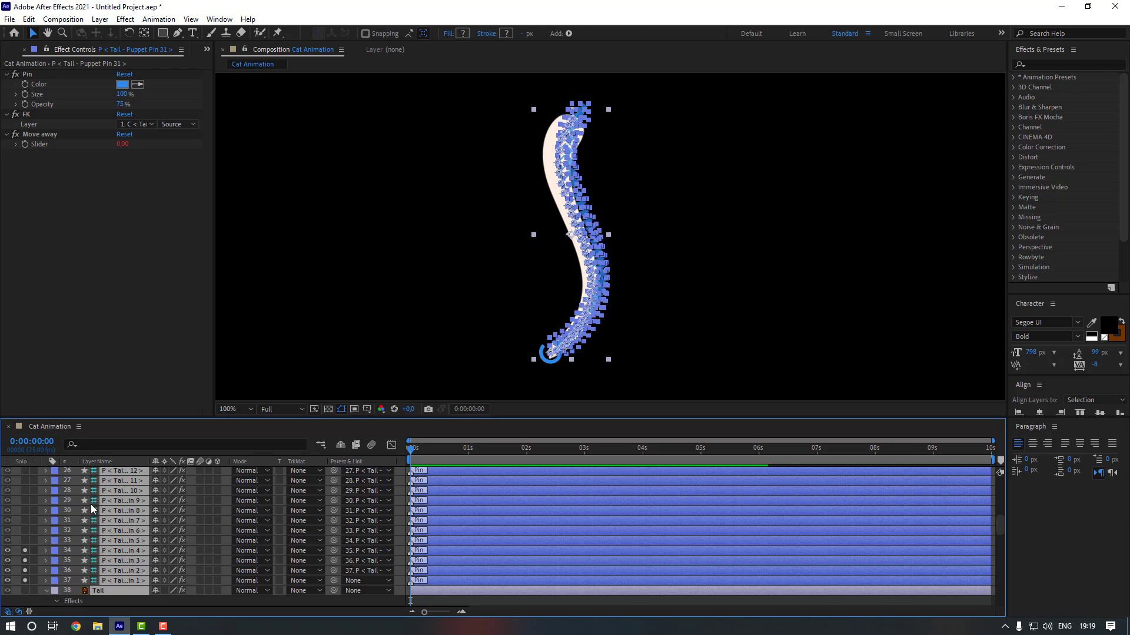
scroll(70, 500, up, 8)
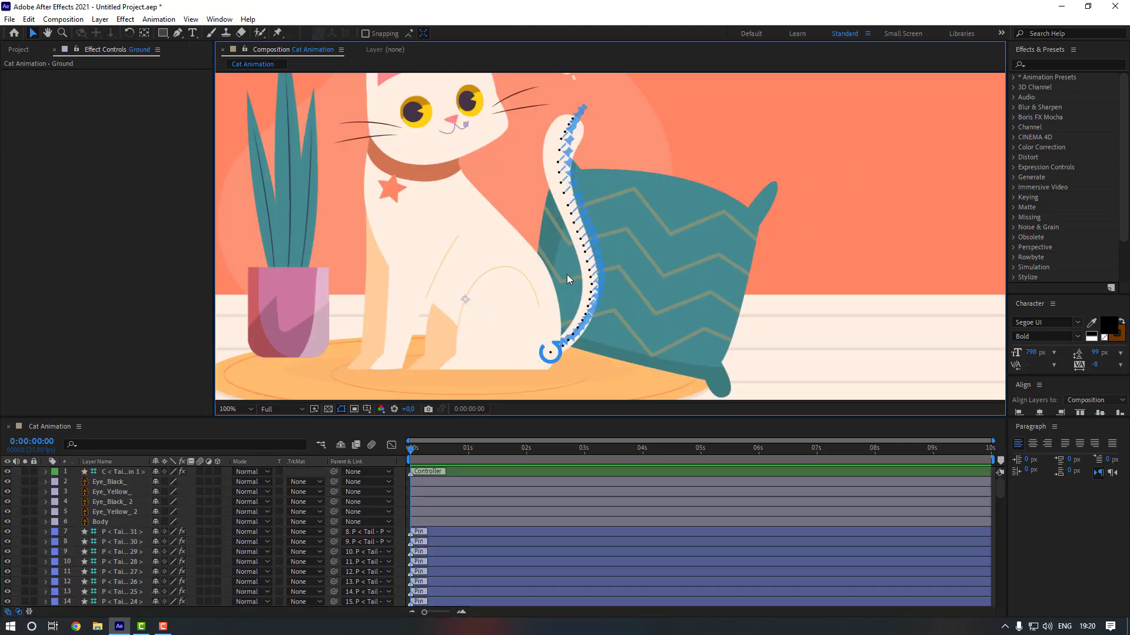
Keyframe the tail controller's rotation at 0° at the start and 50° at 0:00:00:18, and paste the 0° keyframe at 0:00:01:21.
click(116, 474)
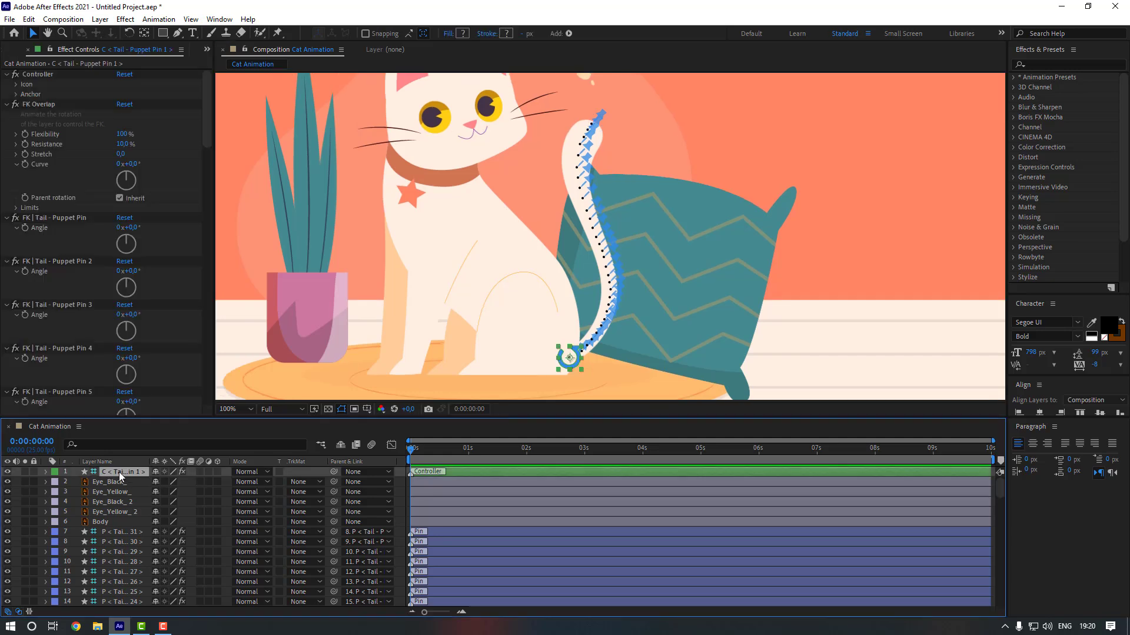
key(r)
click(76, 482)
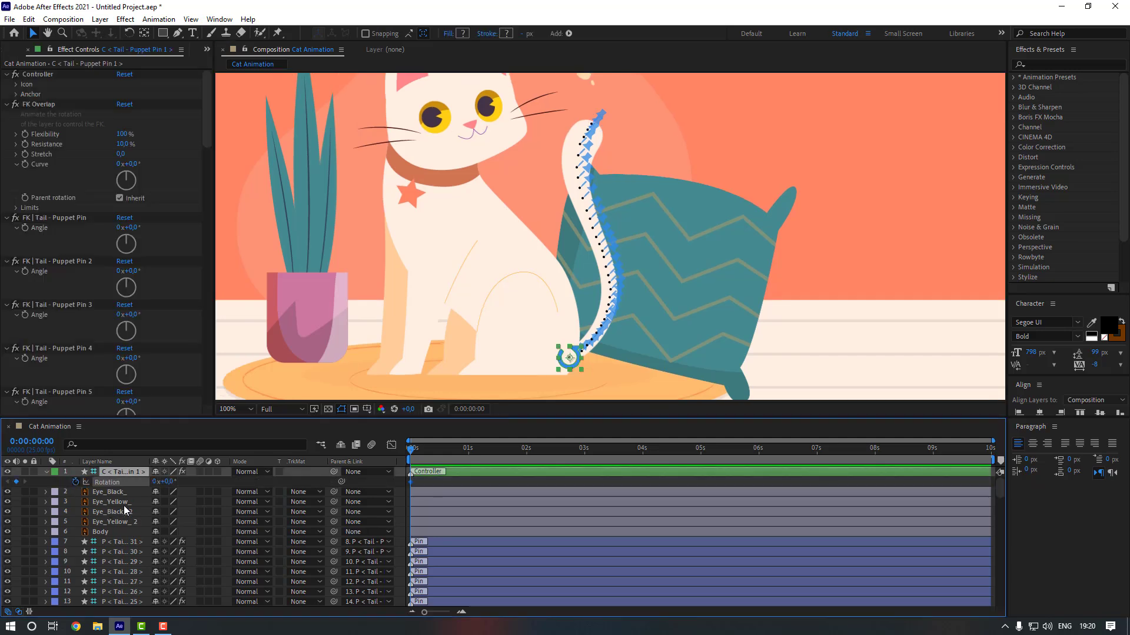
click(453, 449)
click(168, 482)
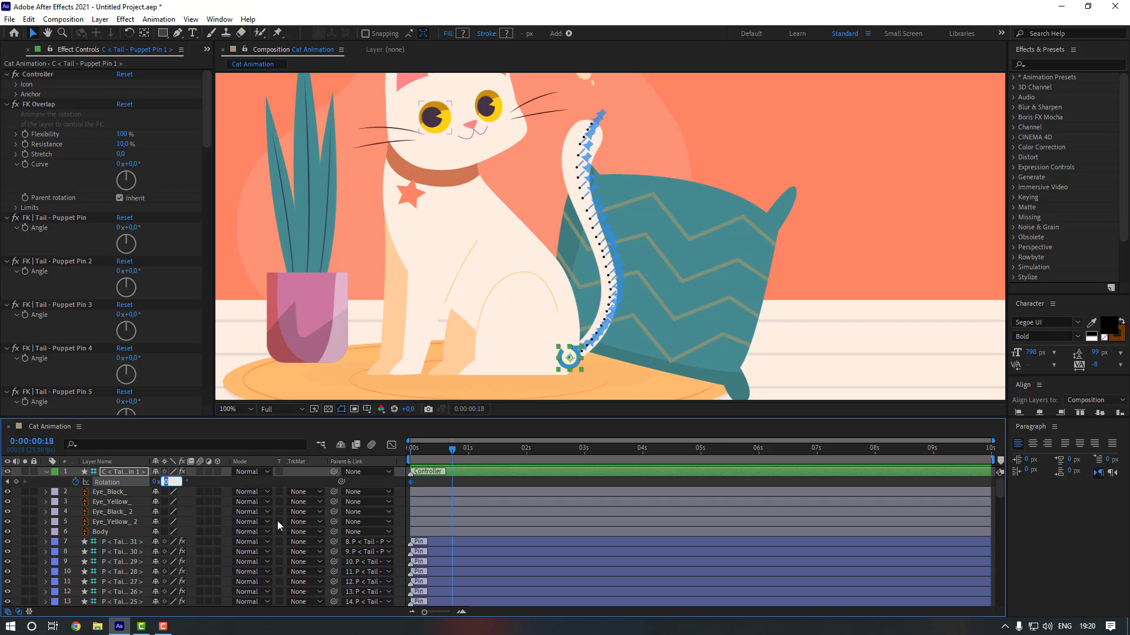
text(50)
key(Return)
click(518, 449)
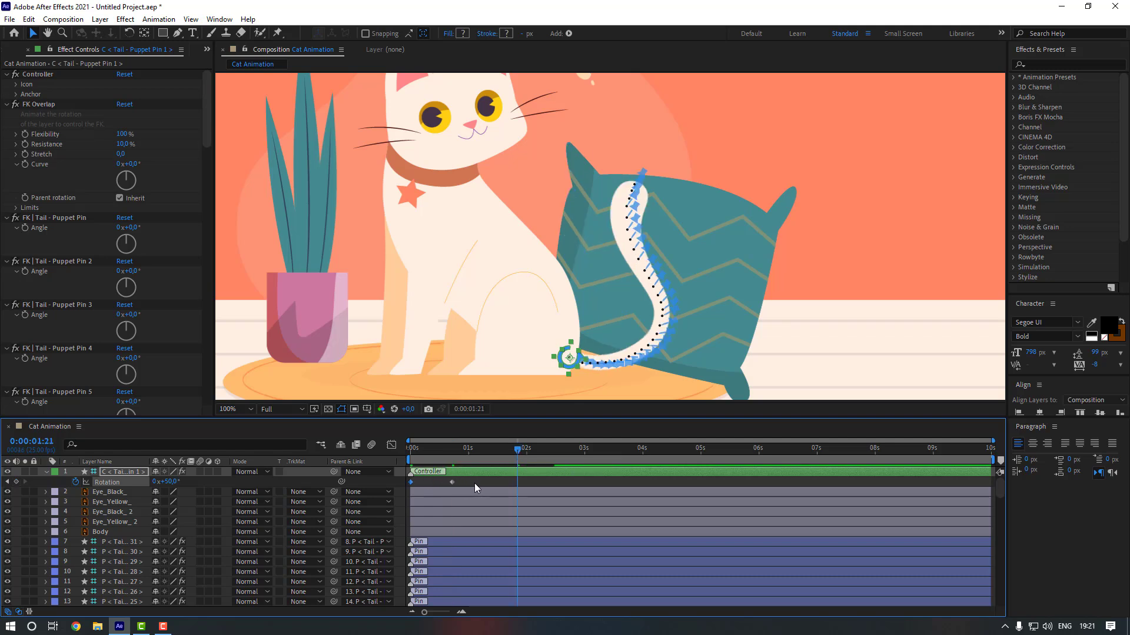
key(ctrl+v)
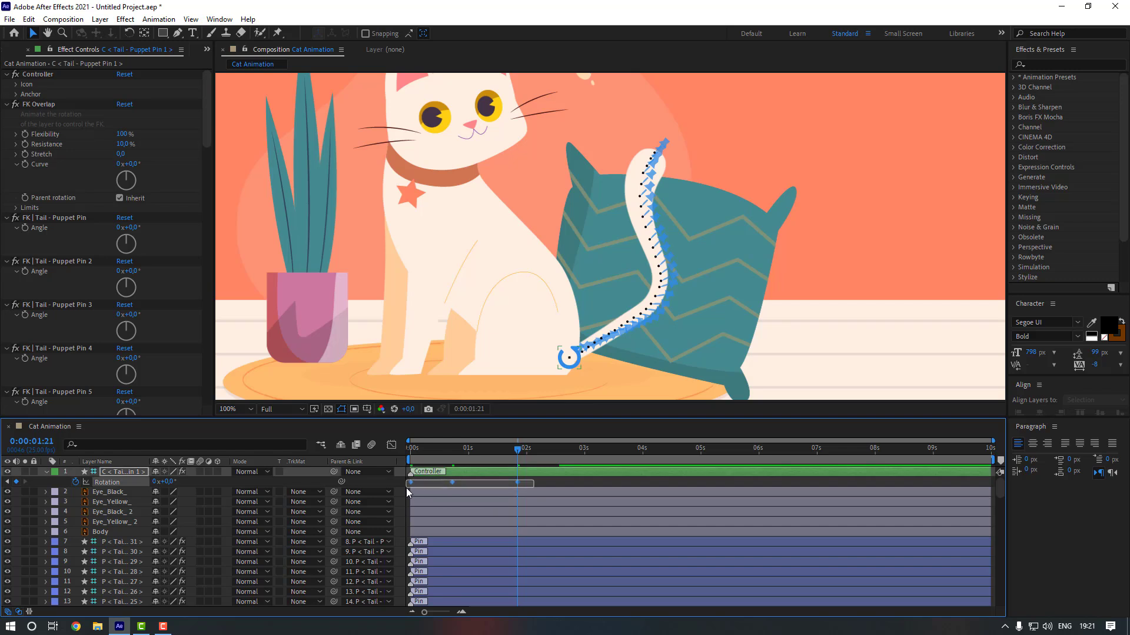
Apply Easy Ease to all three rotation keyframes of the tail controller.
right_click(515, 484)
mouse_move(683, 471)
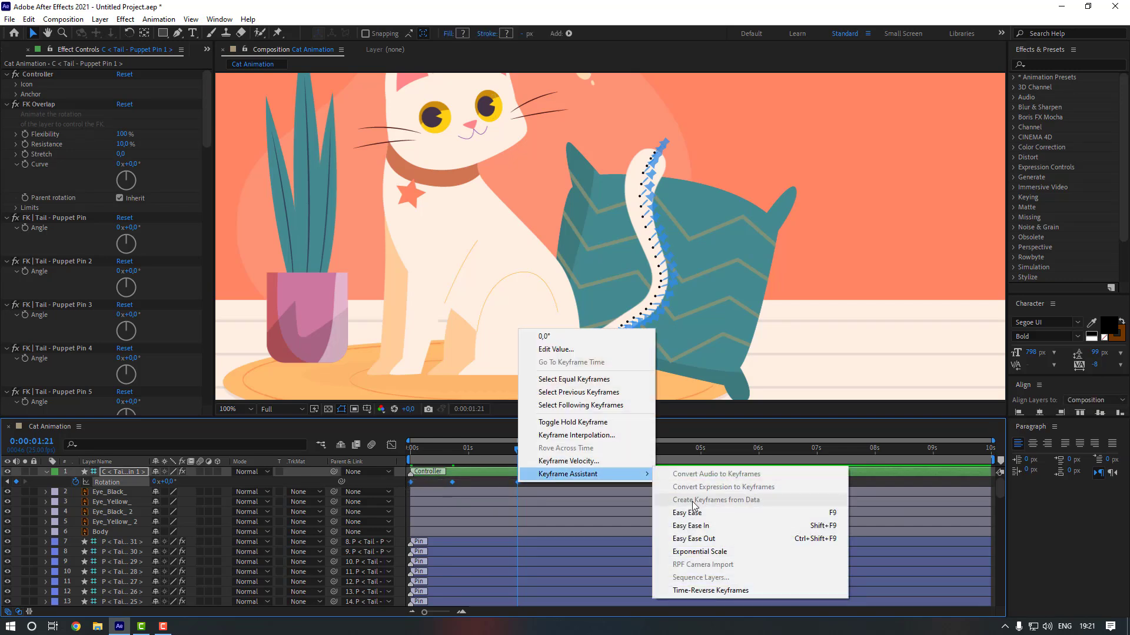
click(674, 512)
click(530, 477)
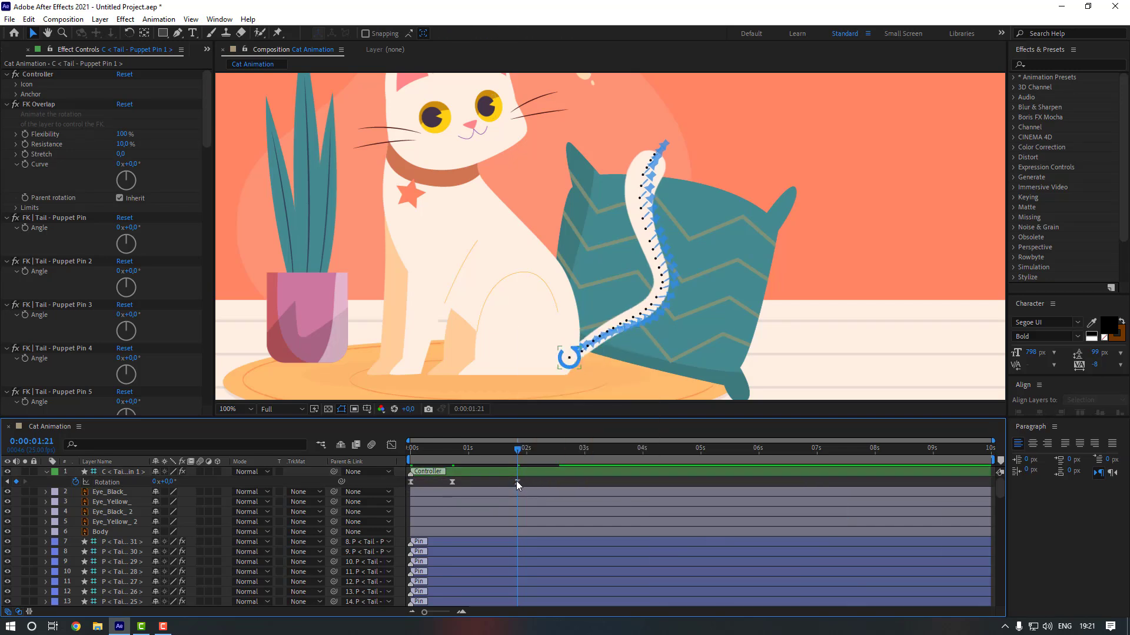
Move the controller's last rotation keyframe slightly earlier and preview the tail animation from the beginning.
click(515, 482)
drag(511, 482, 506, 484)
click(477, 483)
key(Home)
key(space)
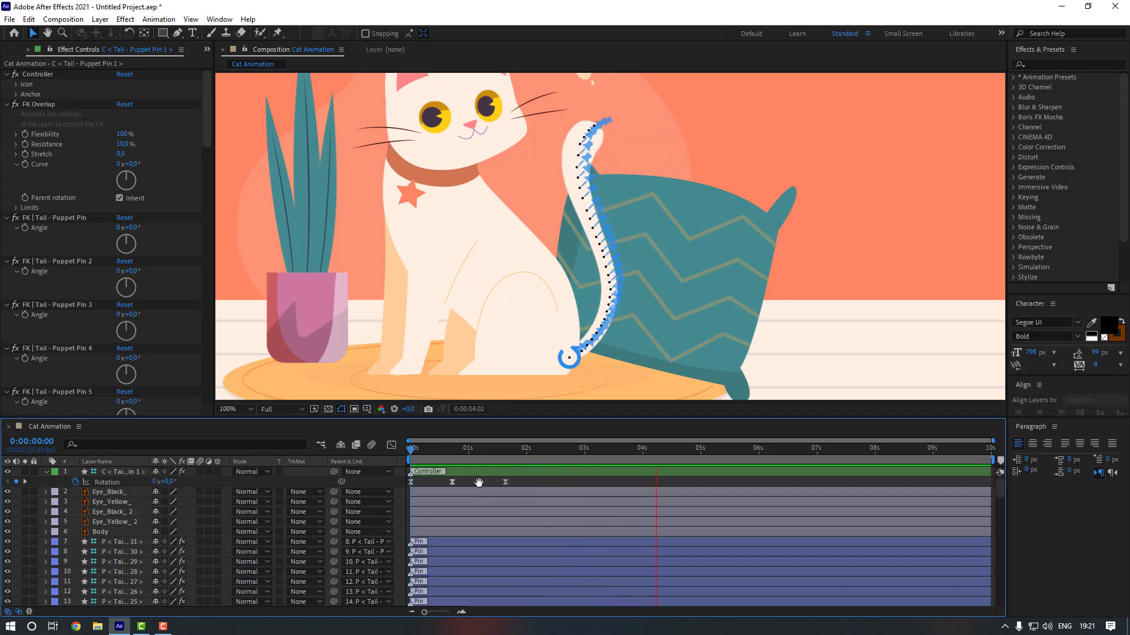
Stretch the tail controller's rotation keyframes so the middle one sits at about 0:00:01:00 and the last at about 0:00:02:08.
key(space)
drag(521, 479, 451, 484)
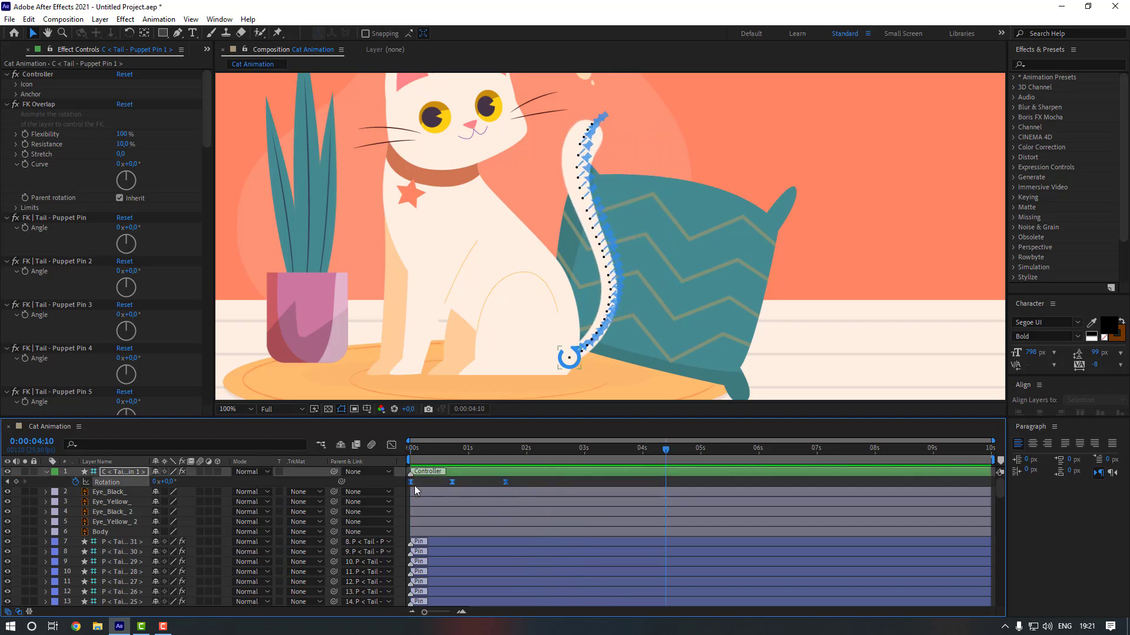
drag(527, 482, 577, 483)
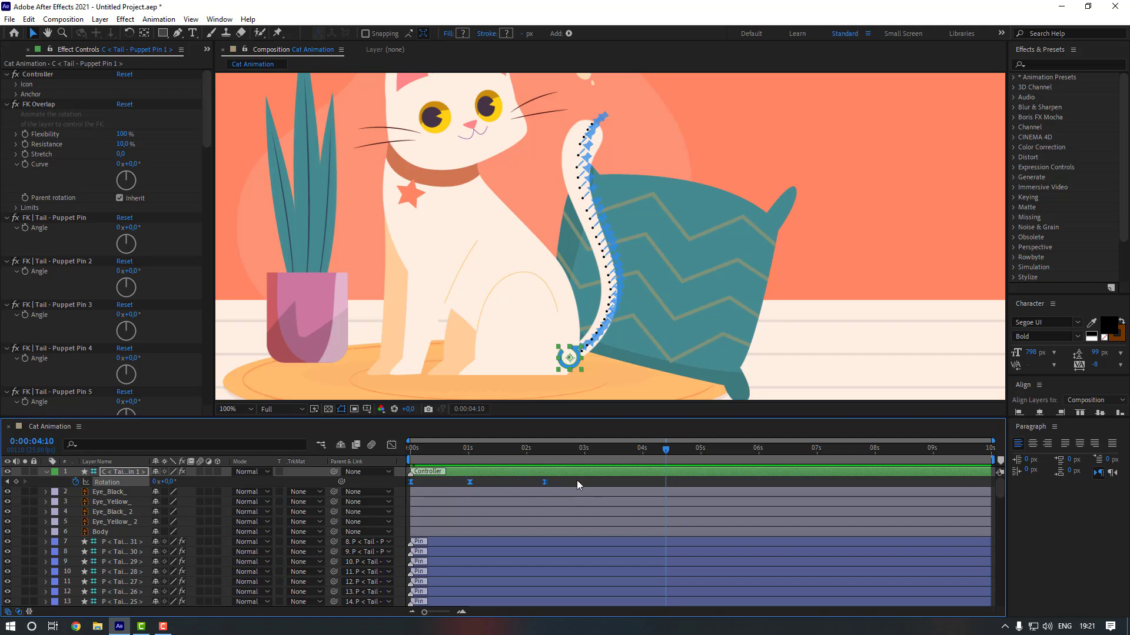
click(576, 480)
Add the expression loopOut(type = "cycle", numKeyframes = 0) to the tail controller's rotation.
alt+click(75, 482)
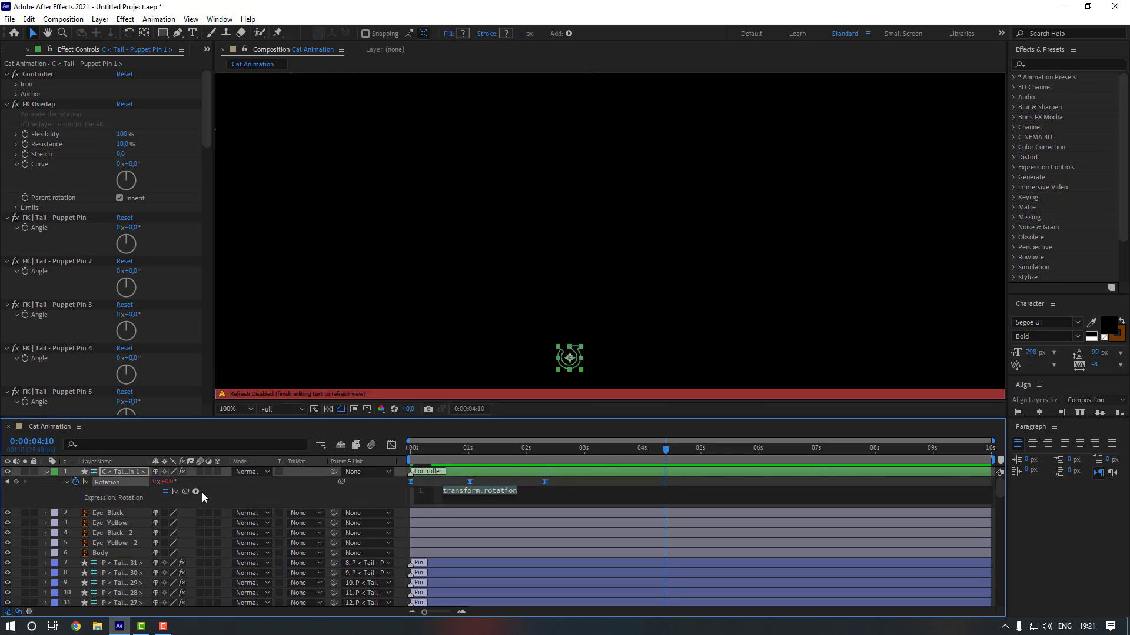
click(196, 492)
mouse_move(276, 418)
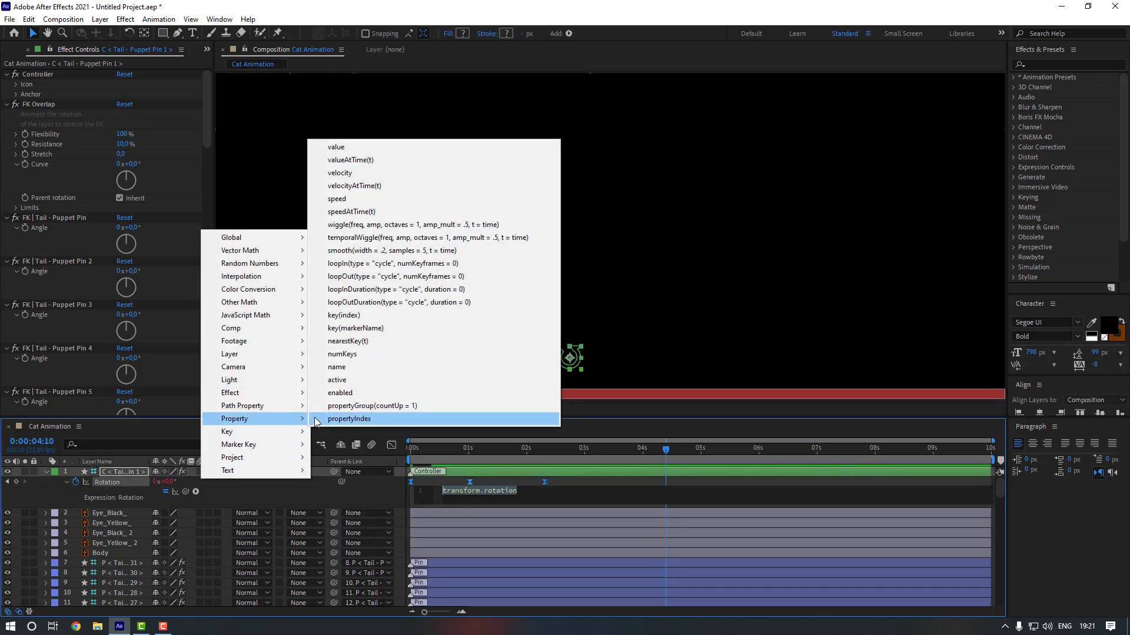
click(369, 277)
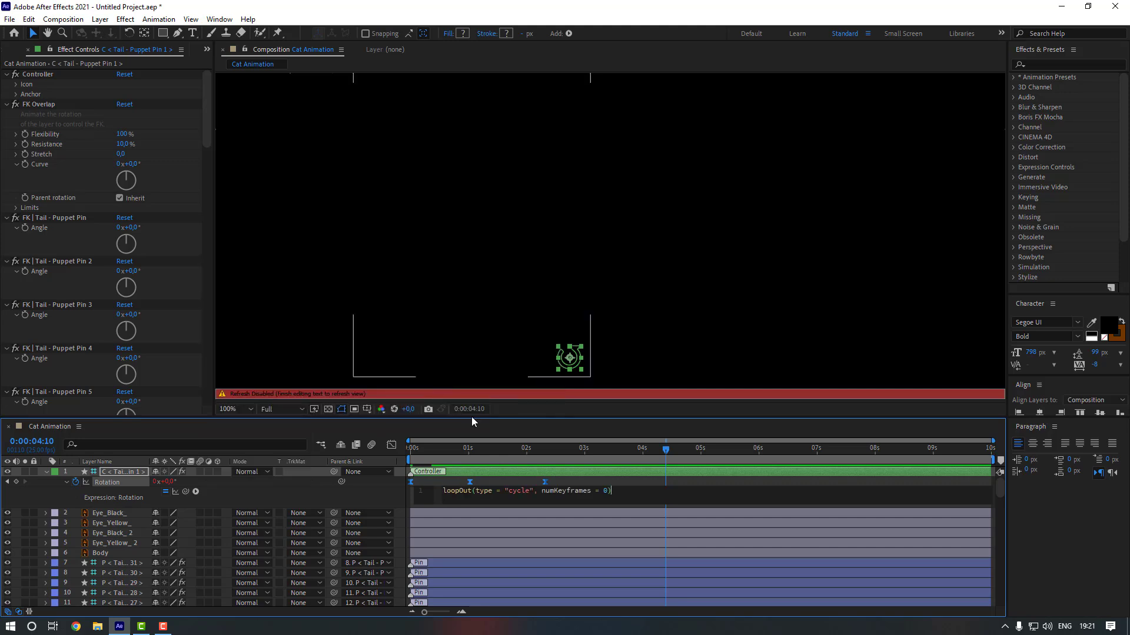
click(565, 480)
Preview the looping tail animation from the beginning with the whole composition in view.
key(Home)
key(comma)
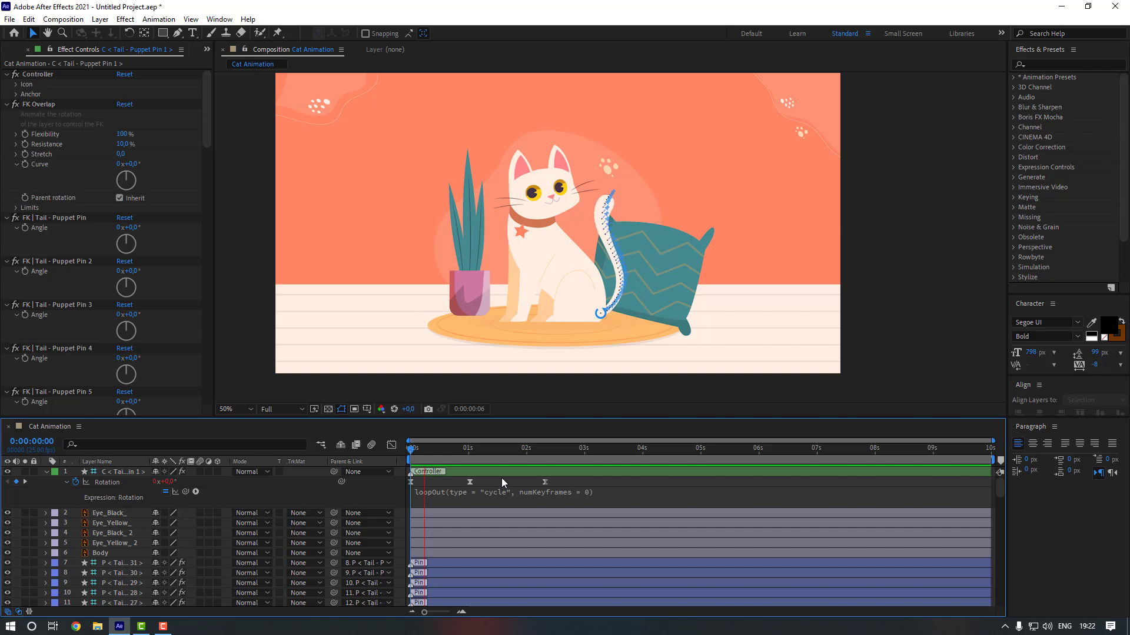
click(235, 409)
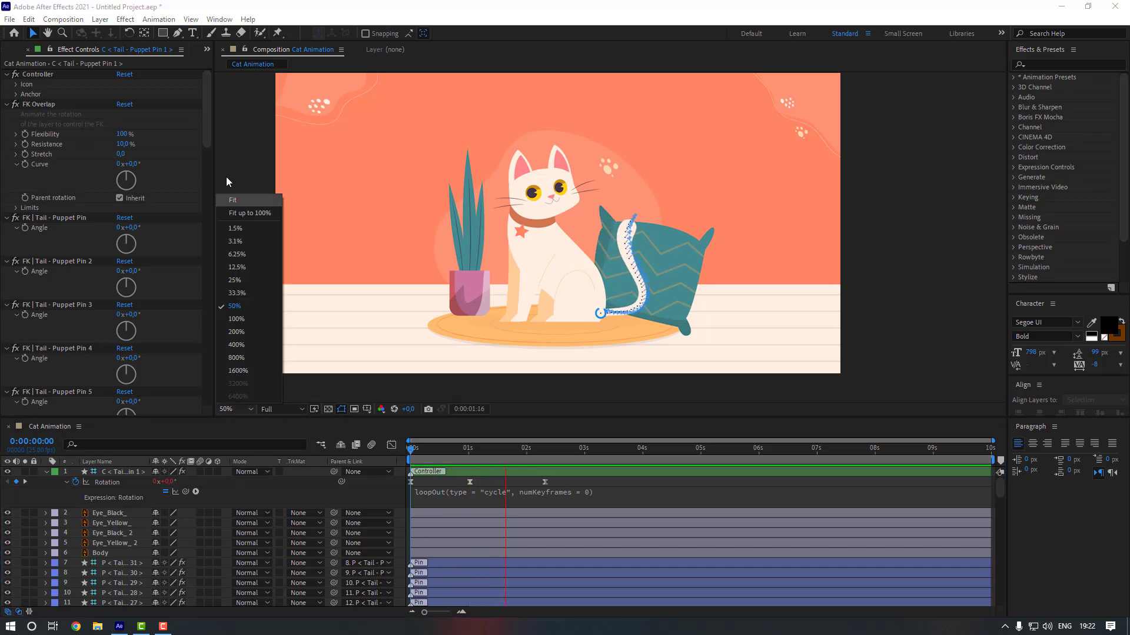
click(243, 216)
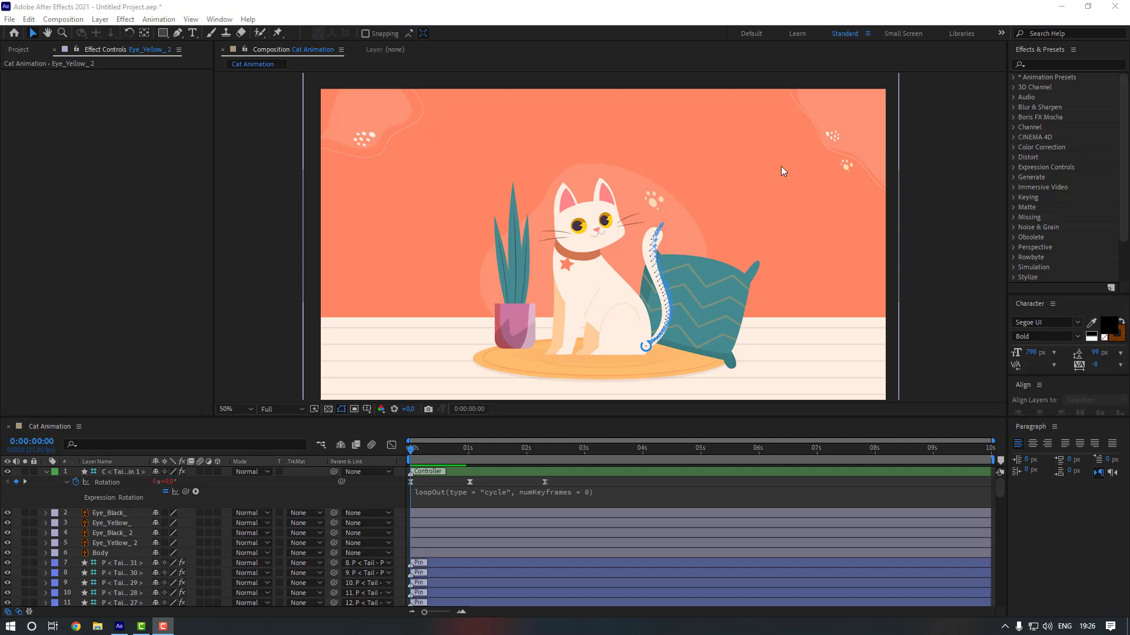
Move the 1/Cat.ai and 2/Cat.ai paw prints up to the upper end of the curved wall line and start the 2/Cat.ai layer slightly later.
scroll(103, 547, down, 12)
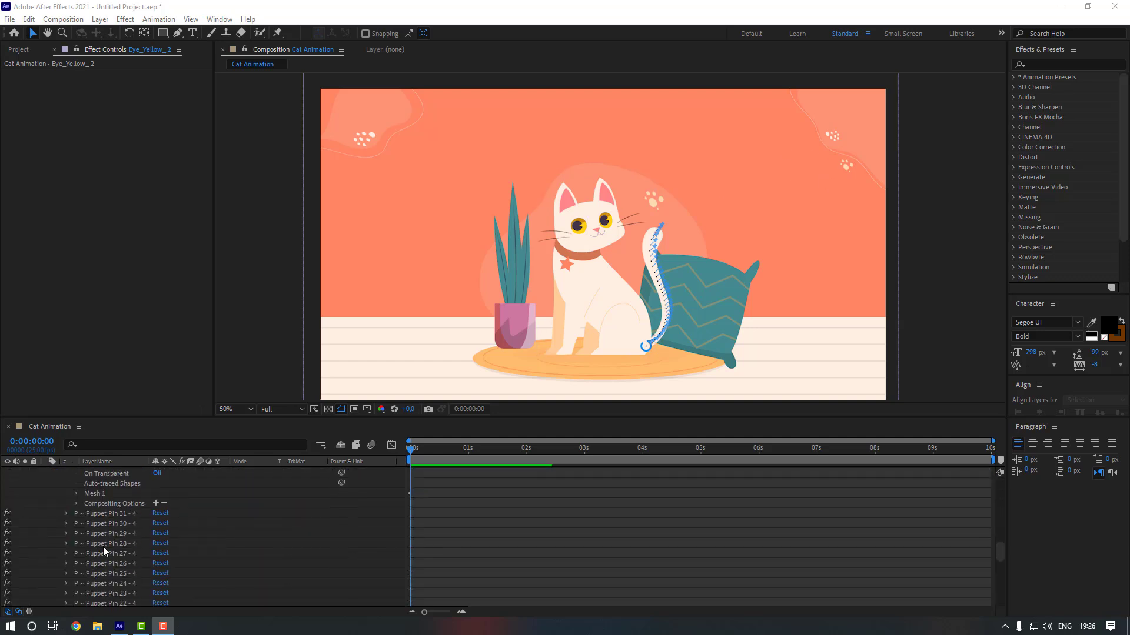
scroll(103, 546, up, 3)
click(47, 513)
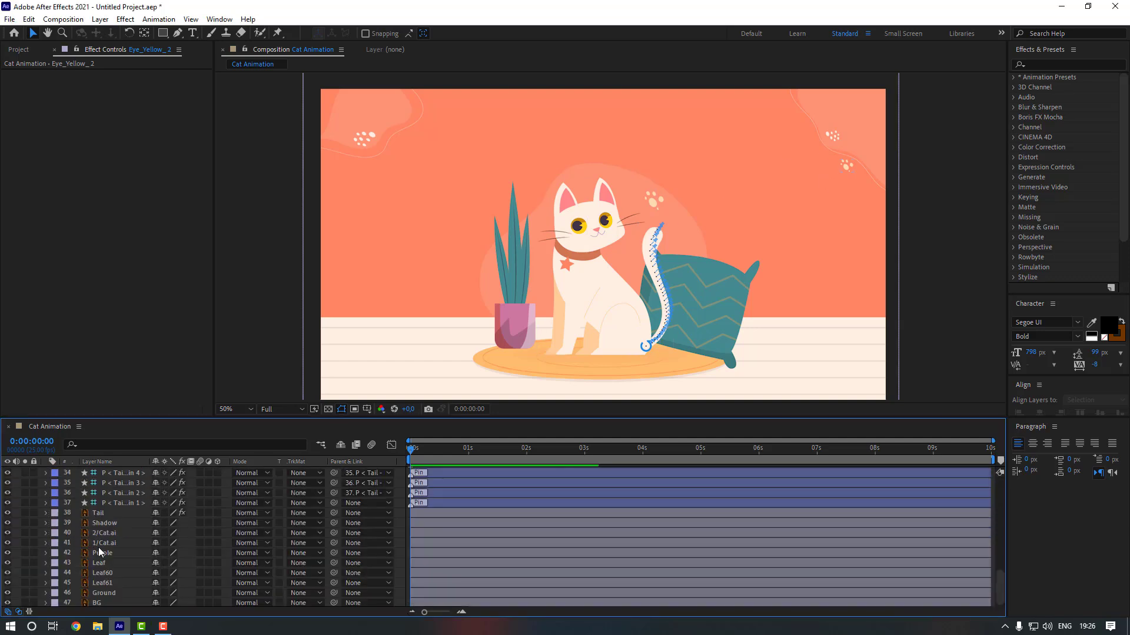
click(111, 543)
click(114, 534)
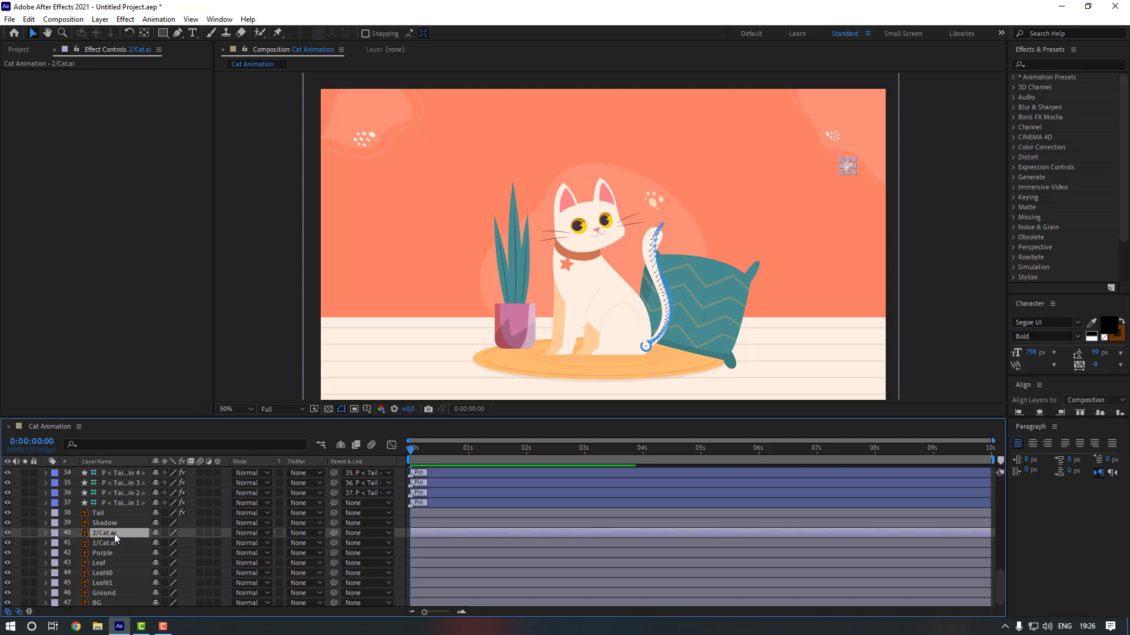
click(112, 543)
shift+click(122, 533)
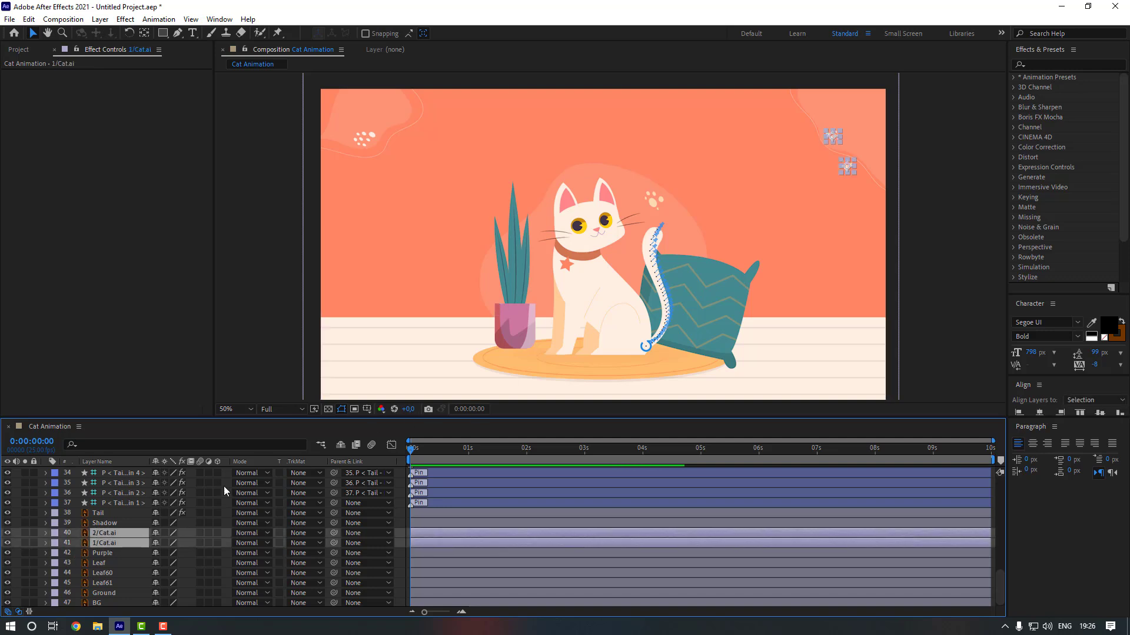
scroll(839, 188, up, 2)
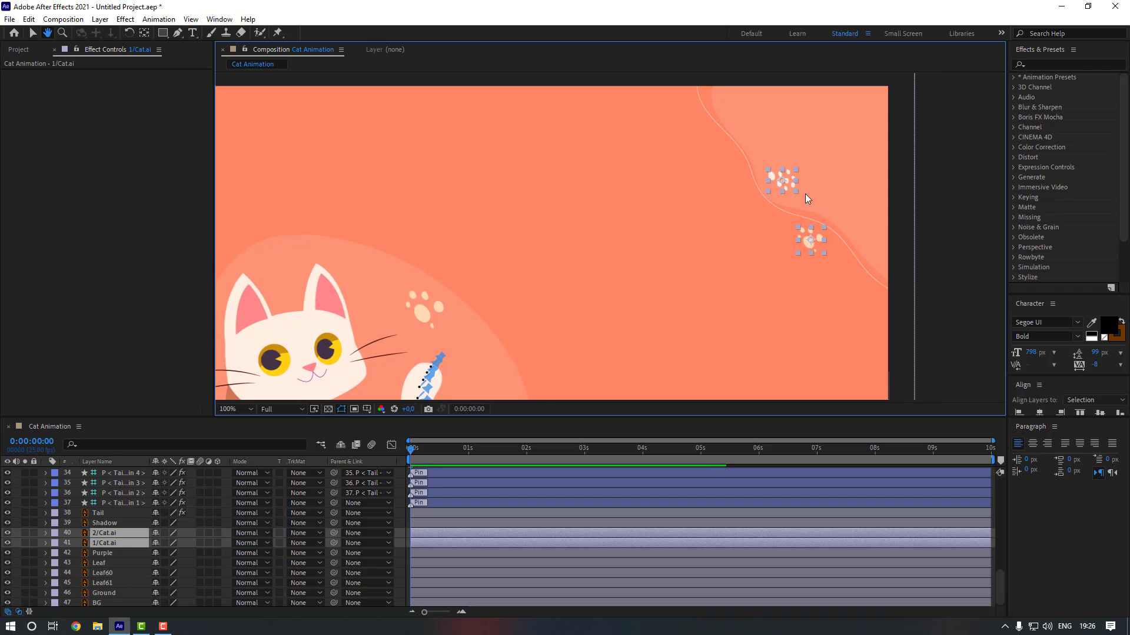
drag(782, 184, 779, 183)
drag(697, 126, 683, 109)
shift+click(683, 110)
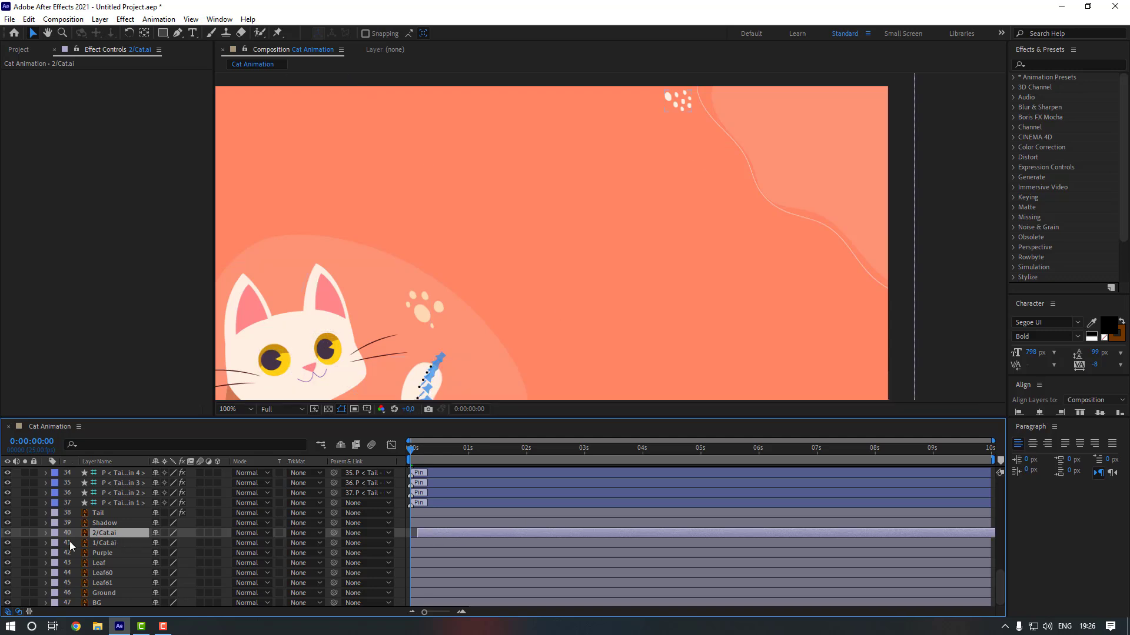
Duplicate the 1/Cat.ai paw print, stack the copy above 2/Cat.ai, and place it farther down along the curved line.
click(107, 543)
key(ctrl+d)
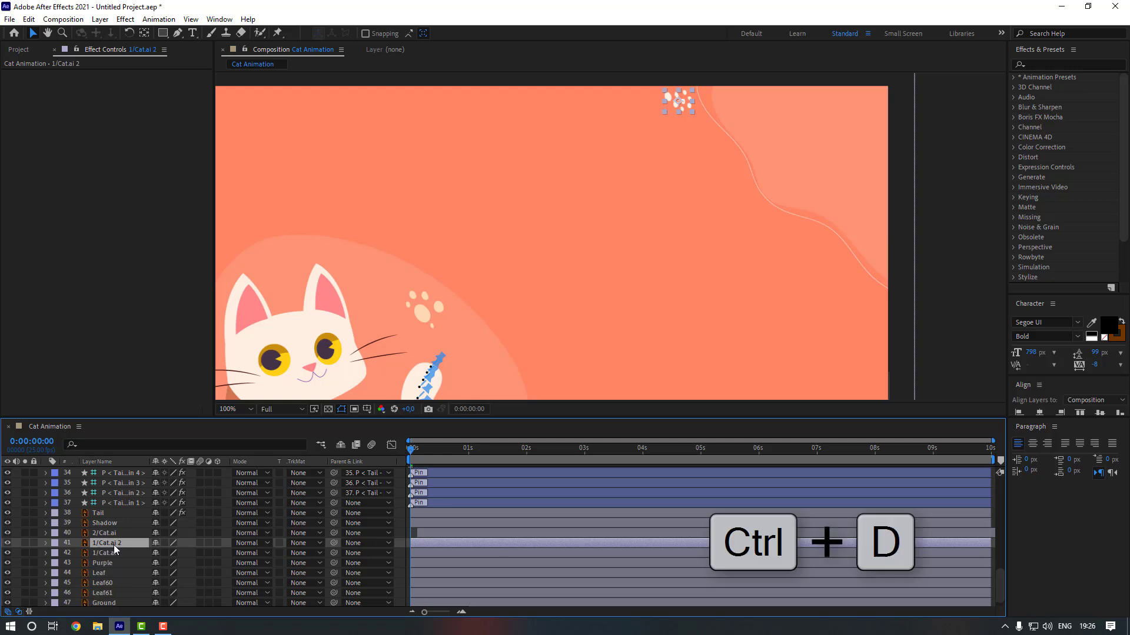
drag(110, 543, 111, 532)
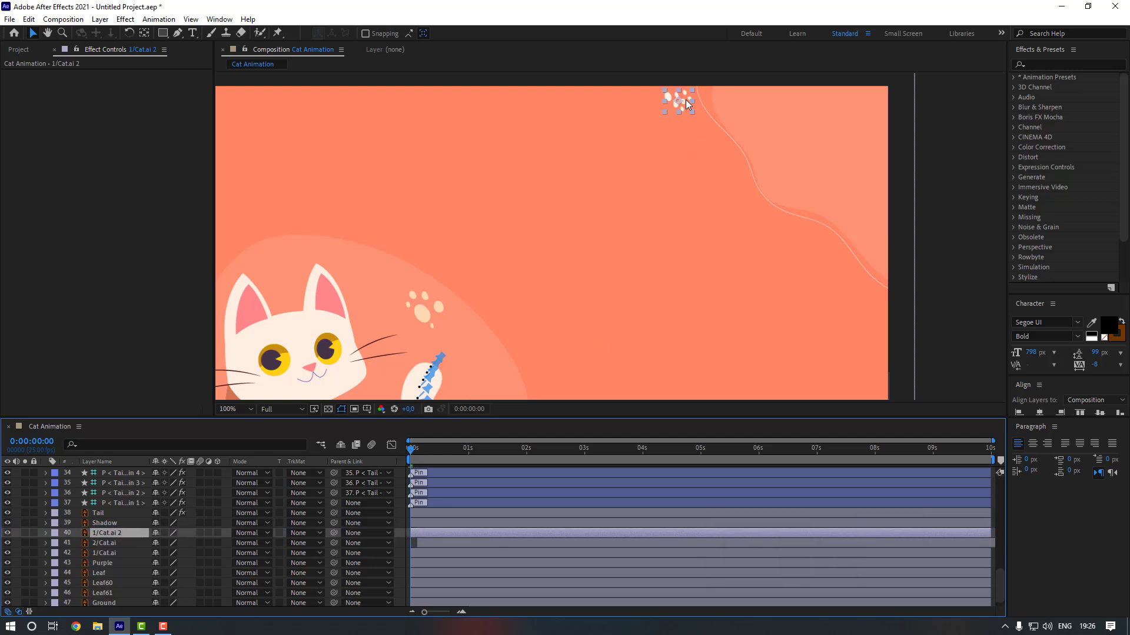
click(433, 454)
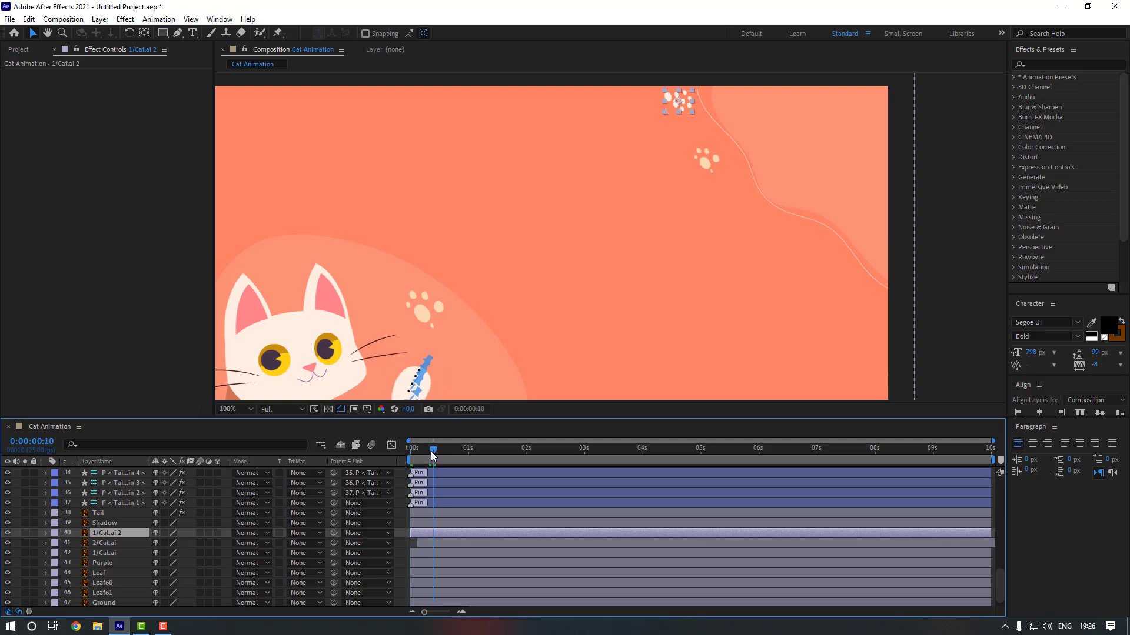
drag(682, 103, 685, 107)
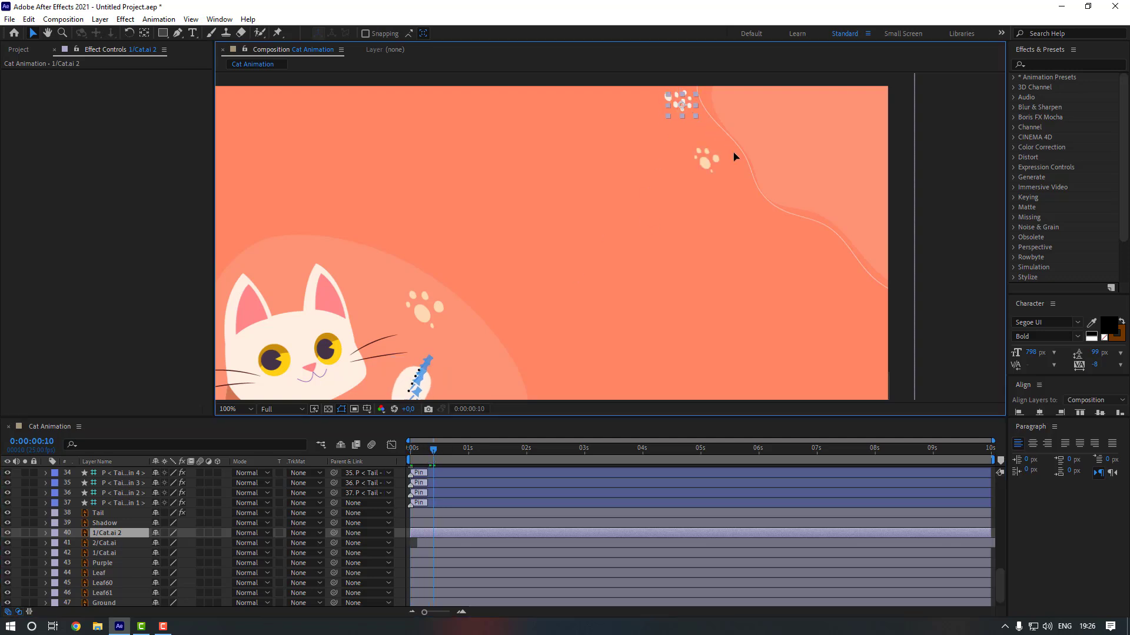
drag(758, 174, 773, 184)
Duplicate the 2/Cat.ai paw print, stack the copy above 1/Cat.ai 2, and place it just below that print along the curve.
click(122, 542)
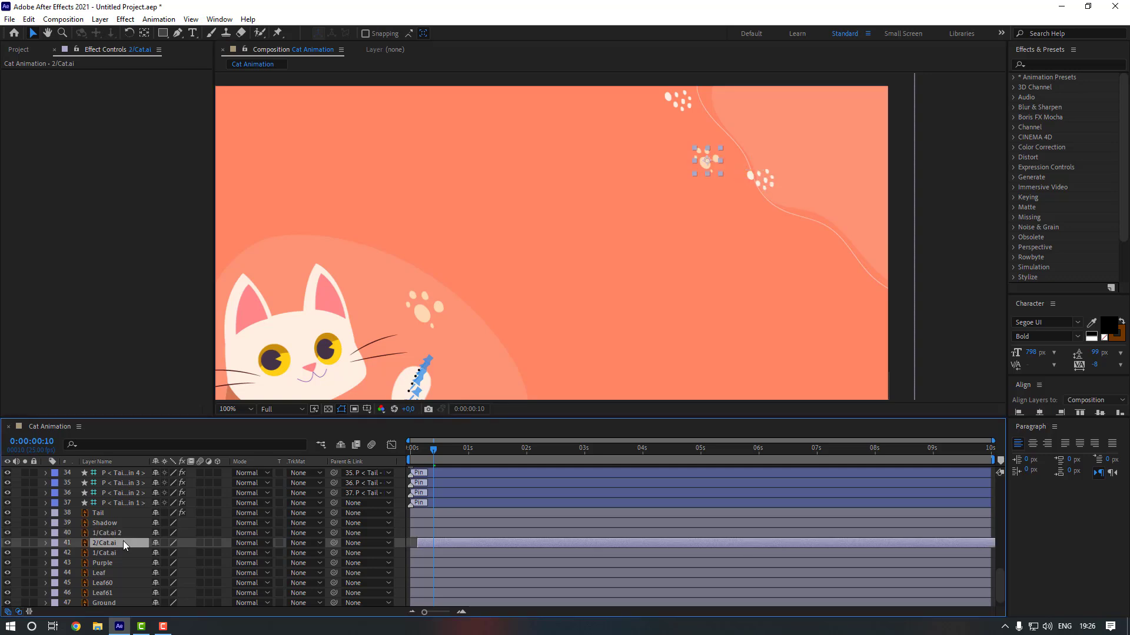
key(ctrl+d)
drag(117, 542, 117, 529)
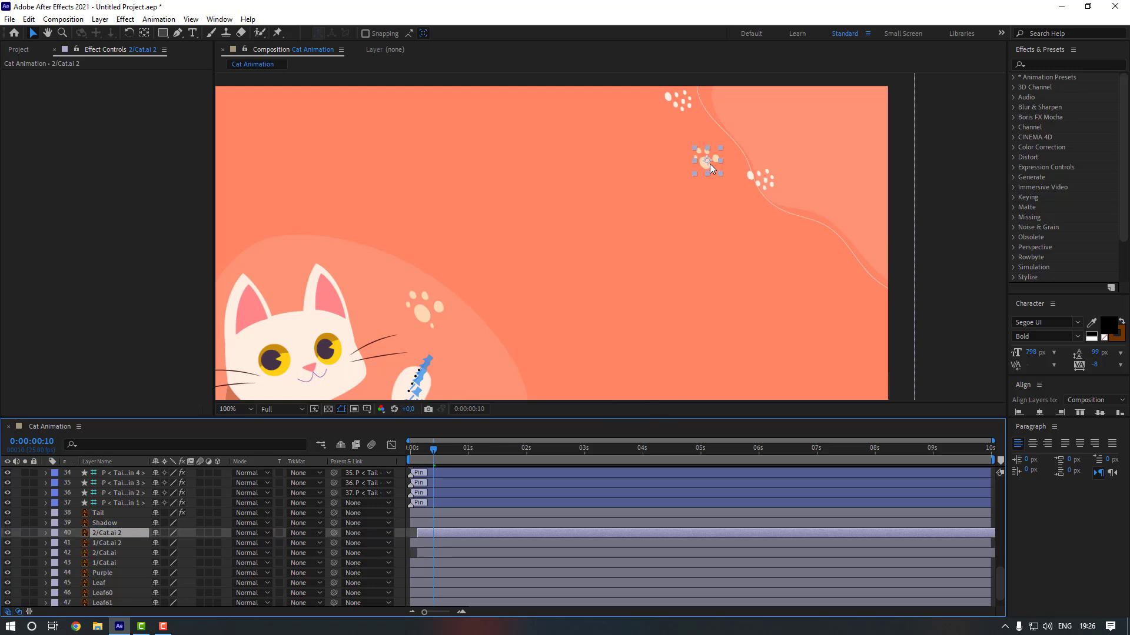
drag(709, 165, 785, 234)
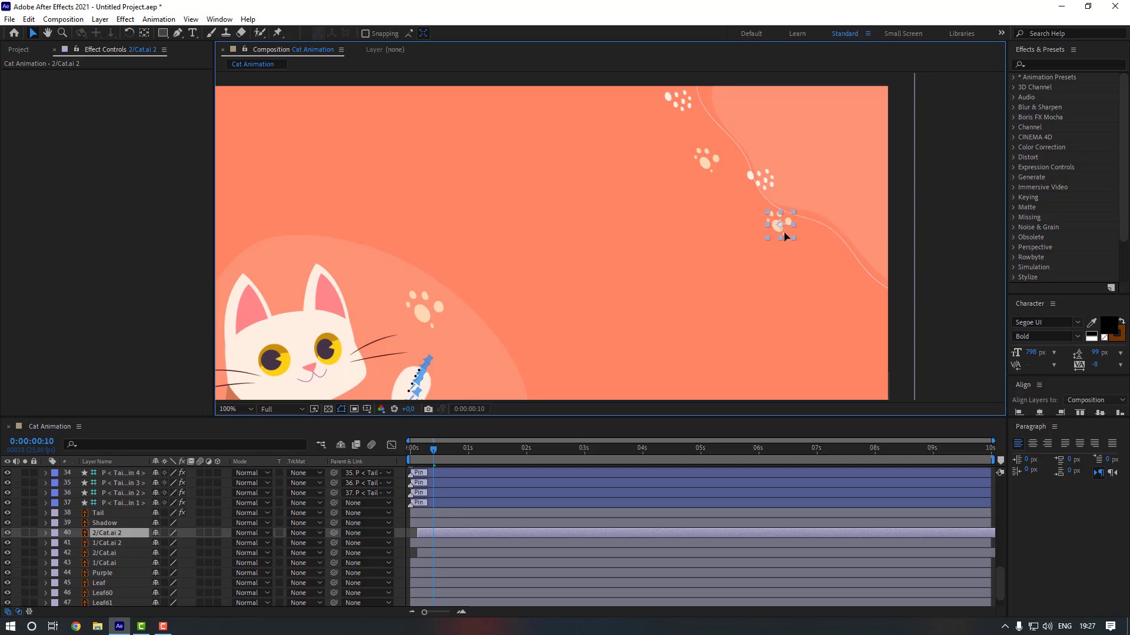
Duplicate 1/Cat.ai 2 and 2/Cat.ai 2 together, stack the copies on top, and place them at the lower end of the trail.
ctrl+click(121, 542)
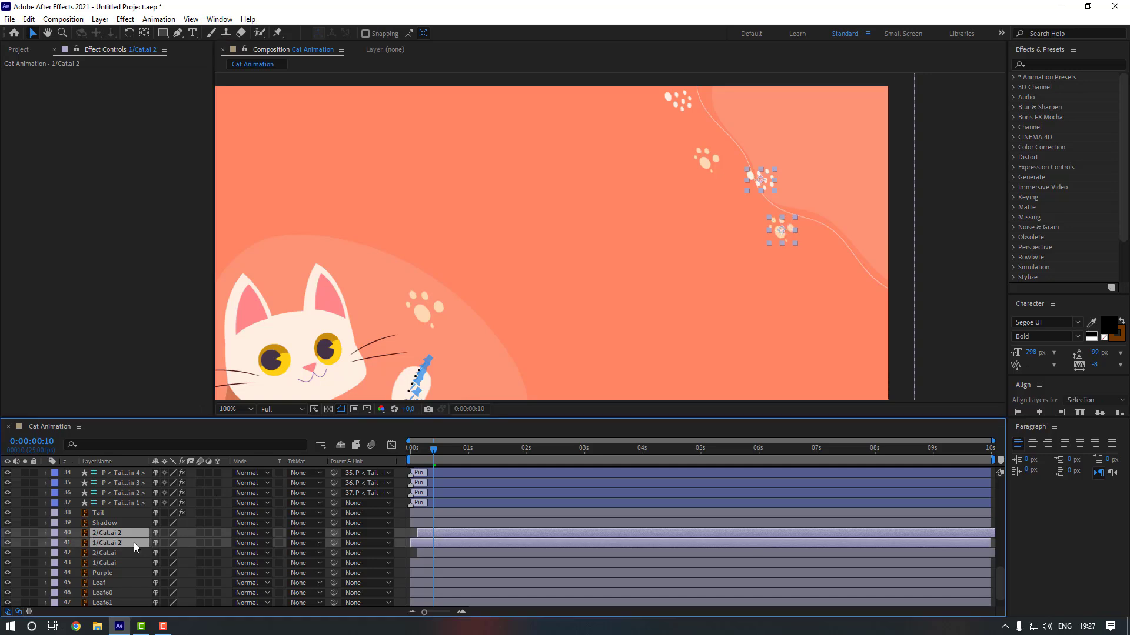
key(ctrl+d)
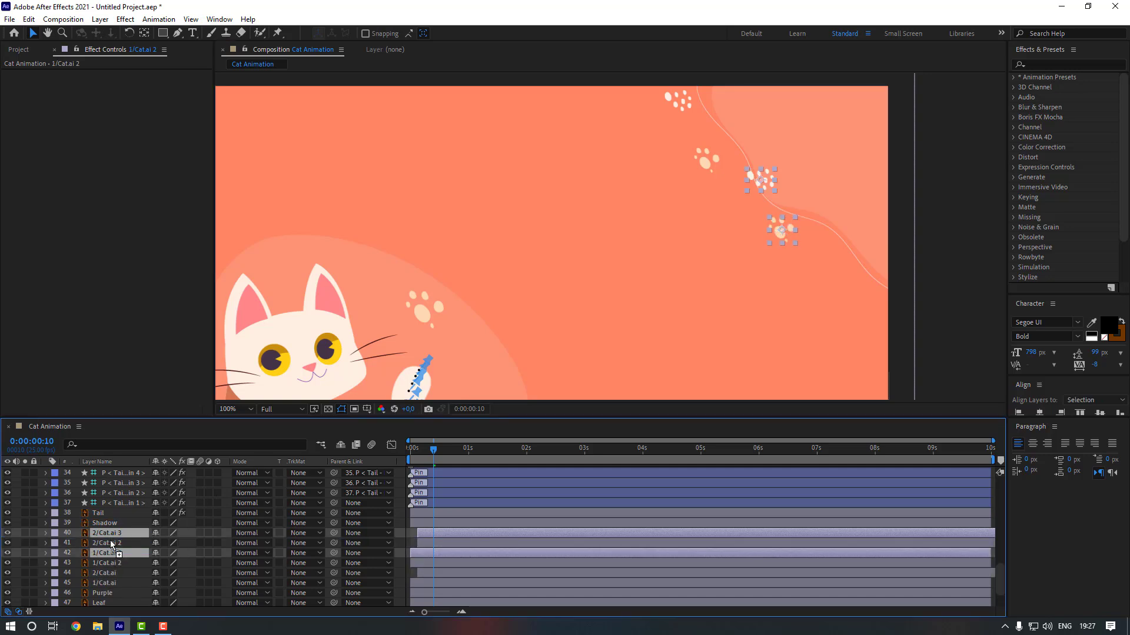
click(792, 239)
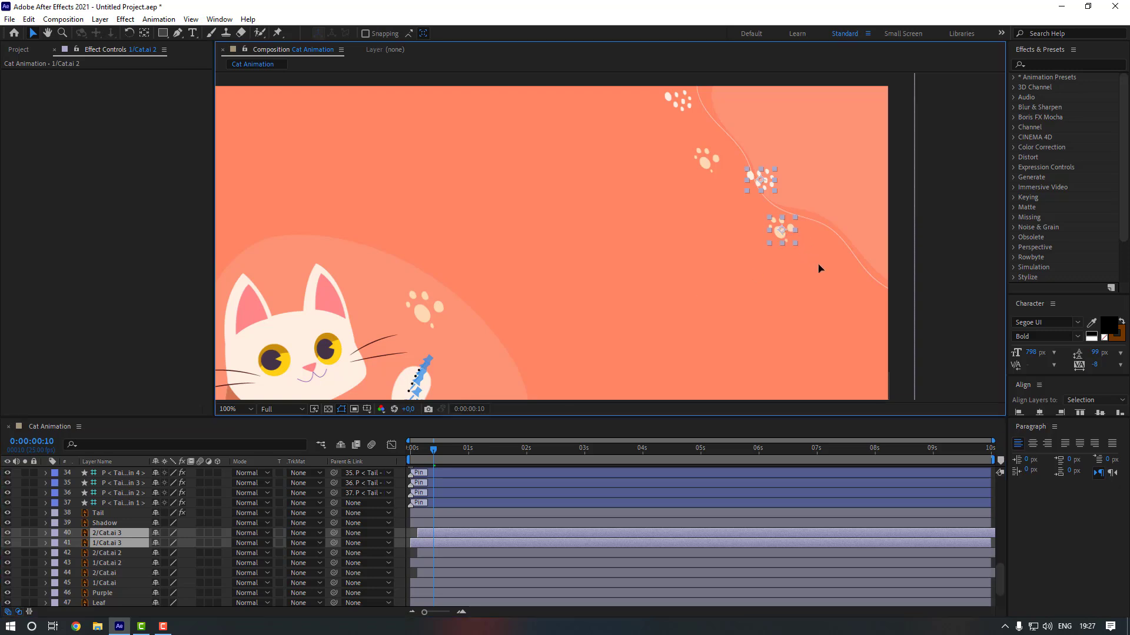
drag(839, 288, 855, 297)
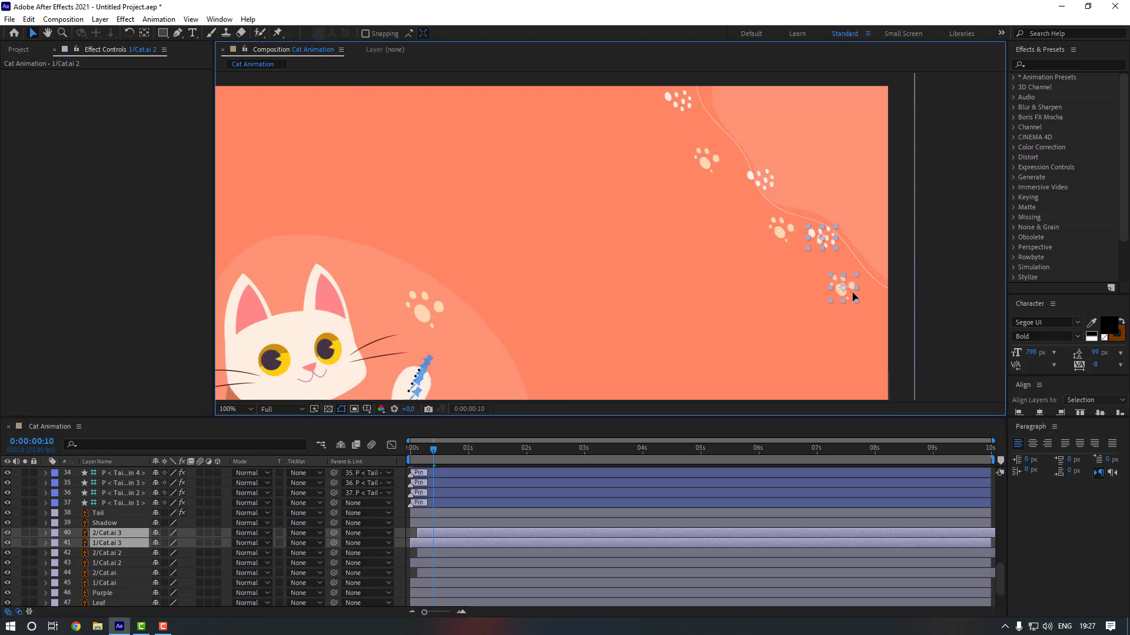
Stagger the copied paw print layers so each starts a few frames after the one below it, and preview the trail in the full scene.
click(123, 564)
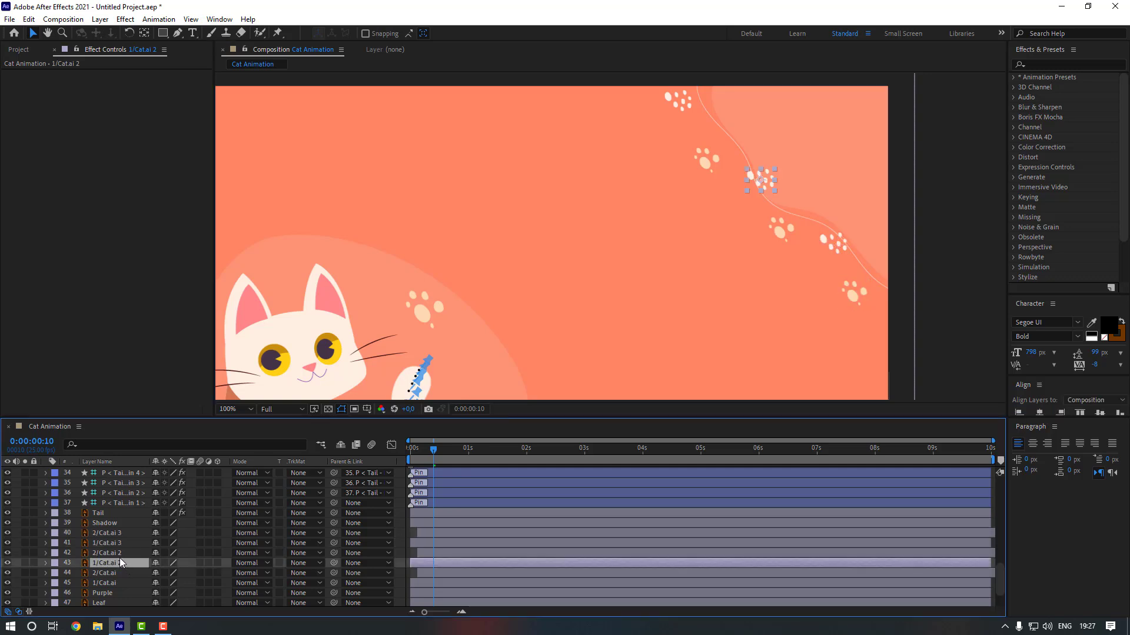
click(428, 553)
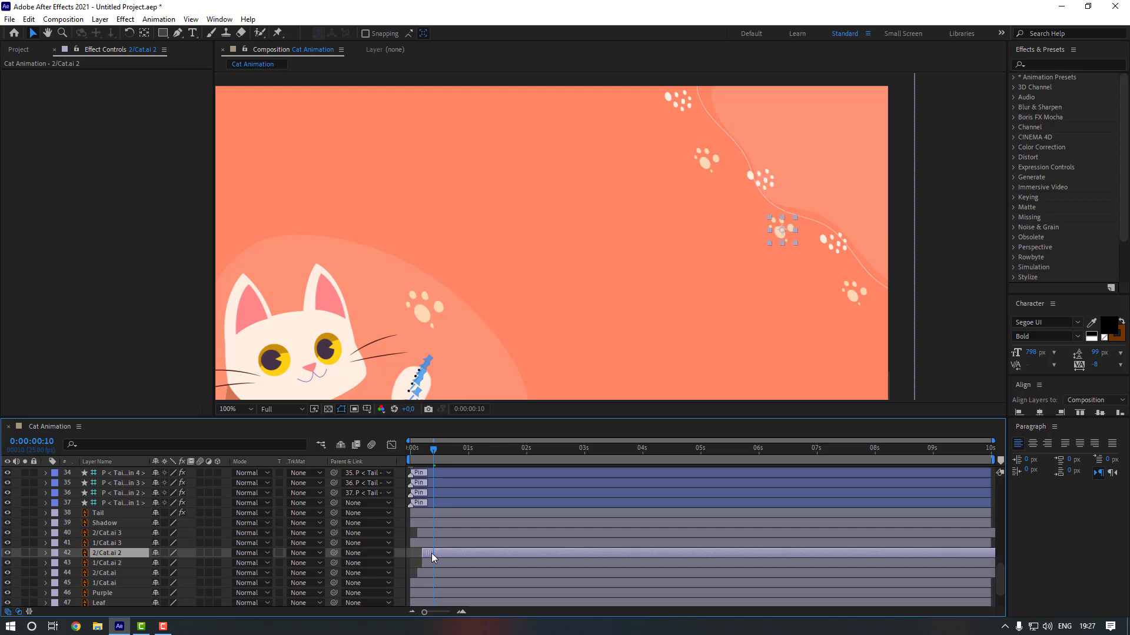
click(419, 543)
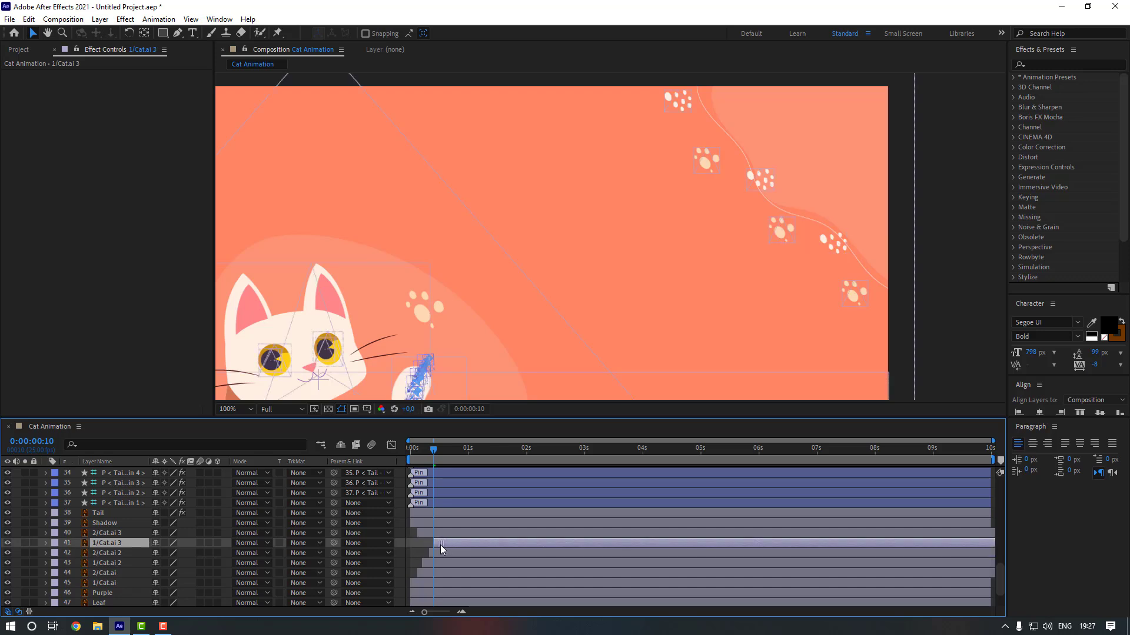
click(424, 535)
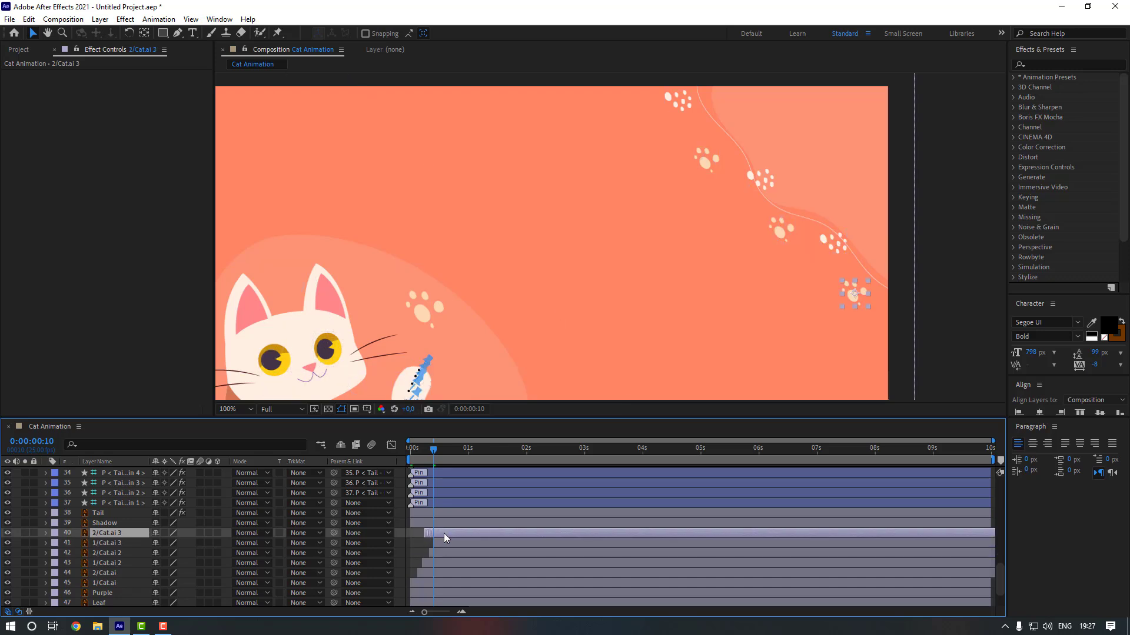
drag(444, 534, 446, 534)
key(shift+slash)
key(space)
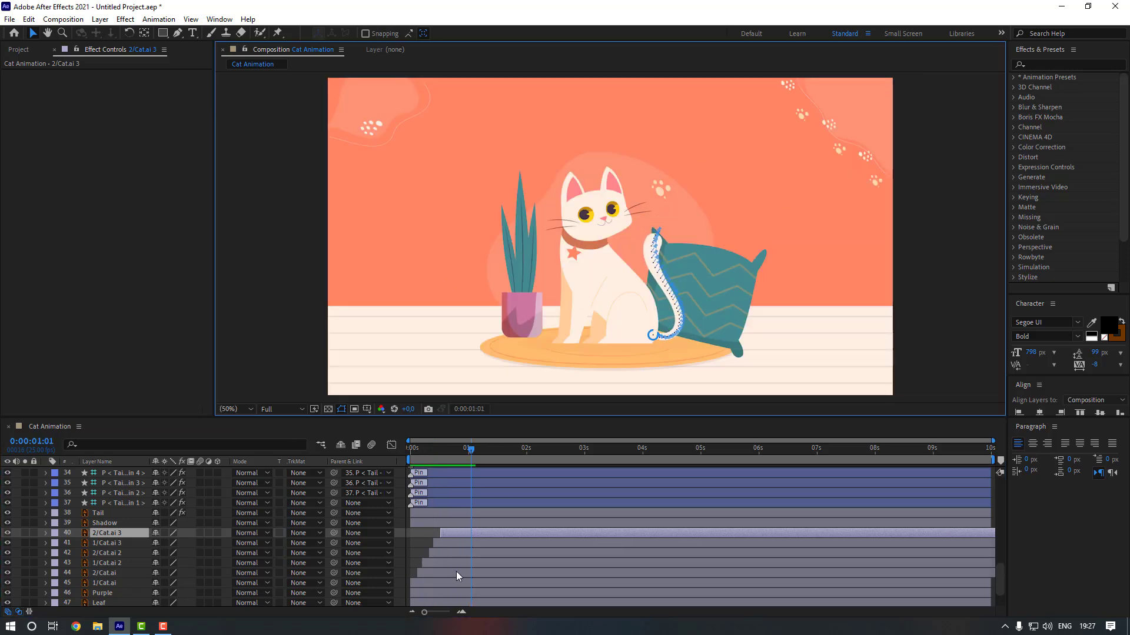
key(space)
Widen the stagger between the paw print layers, from 2/Cat.ai up to 2/Cat.ai 3 starting at about 0:00:02:03.
click(436, 573)
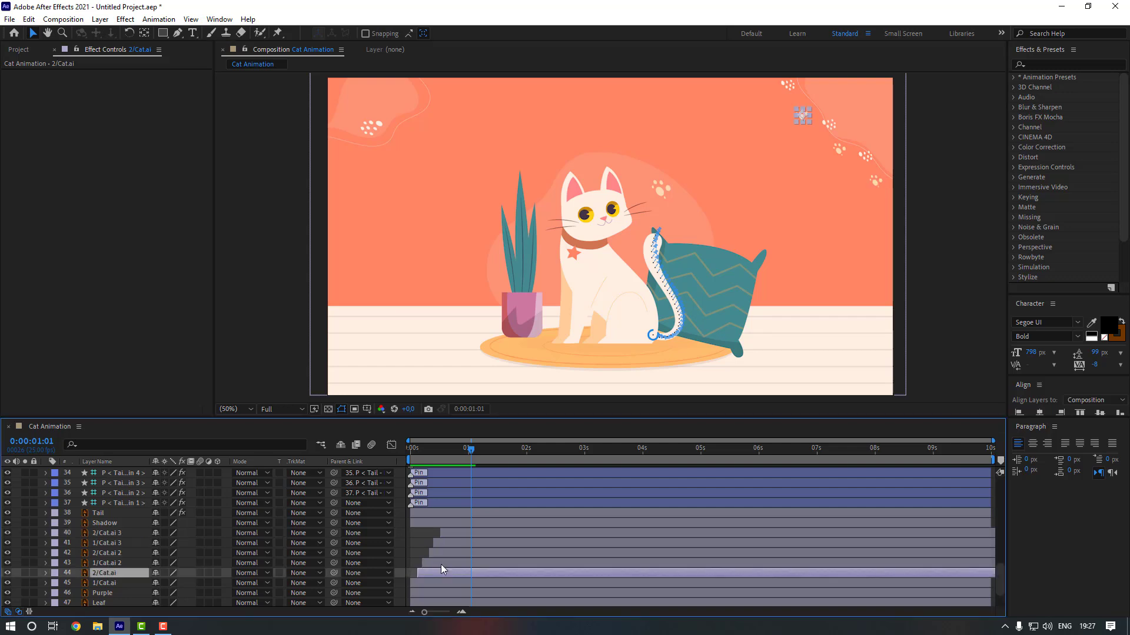
shift+click(454, 534)
mouse_move(455, 534)
mouse_down()
mouse_move(473, 538)
mouse_move(478, 563)
mouse_move(498, 555)
mouse_move(471, 535)
mouse_up()
click(433, 551)
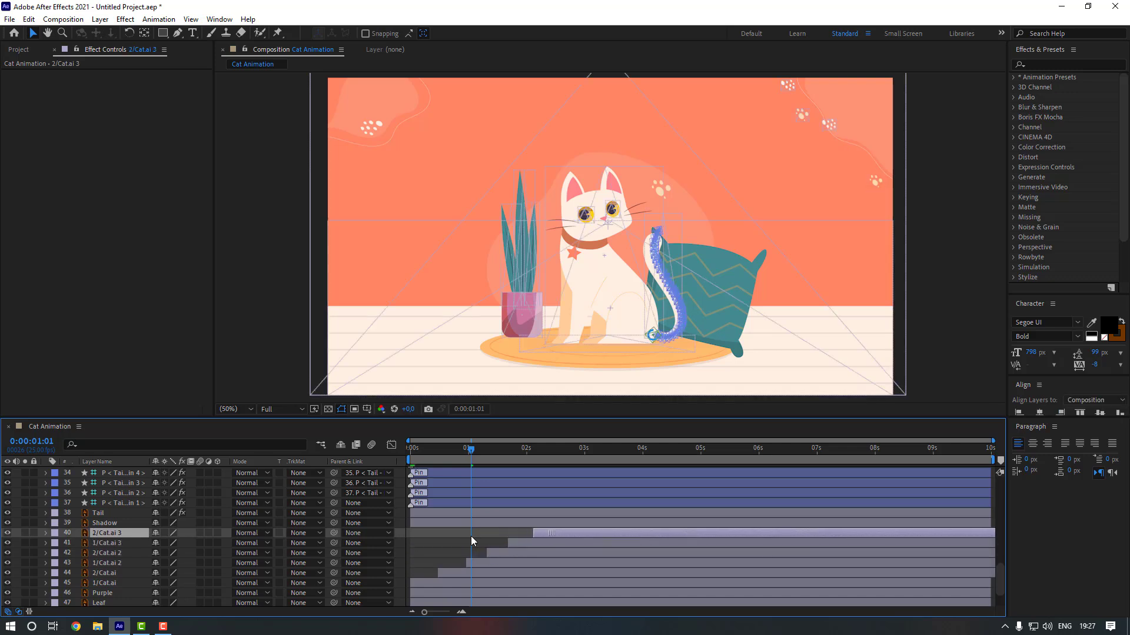